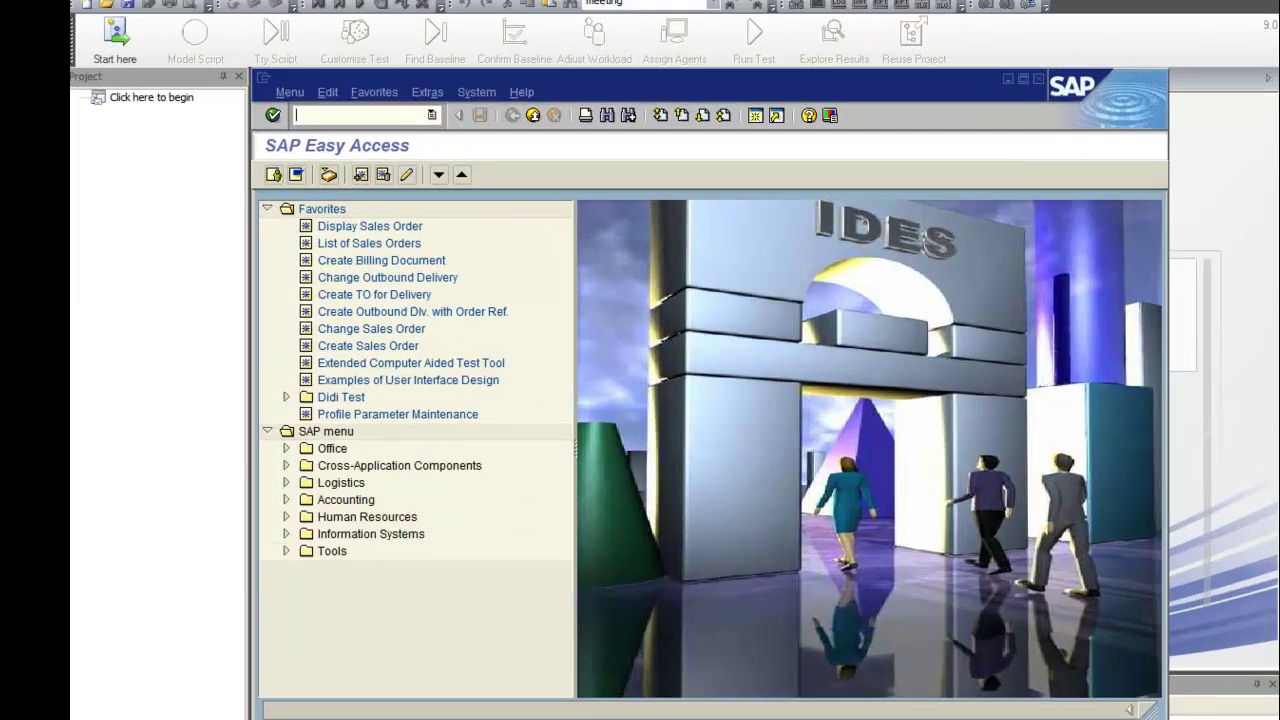
type("RZ11")
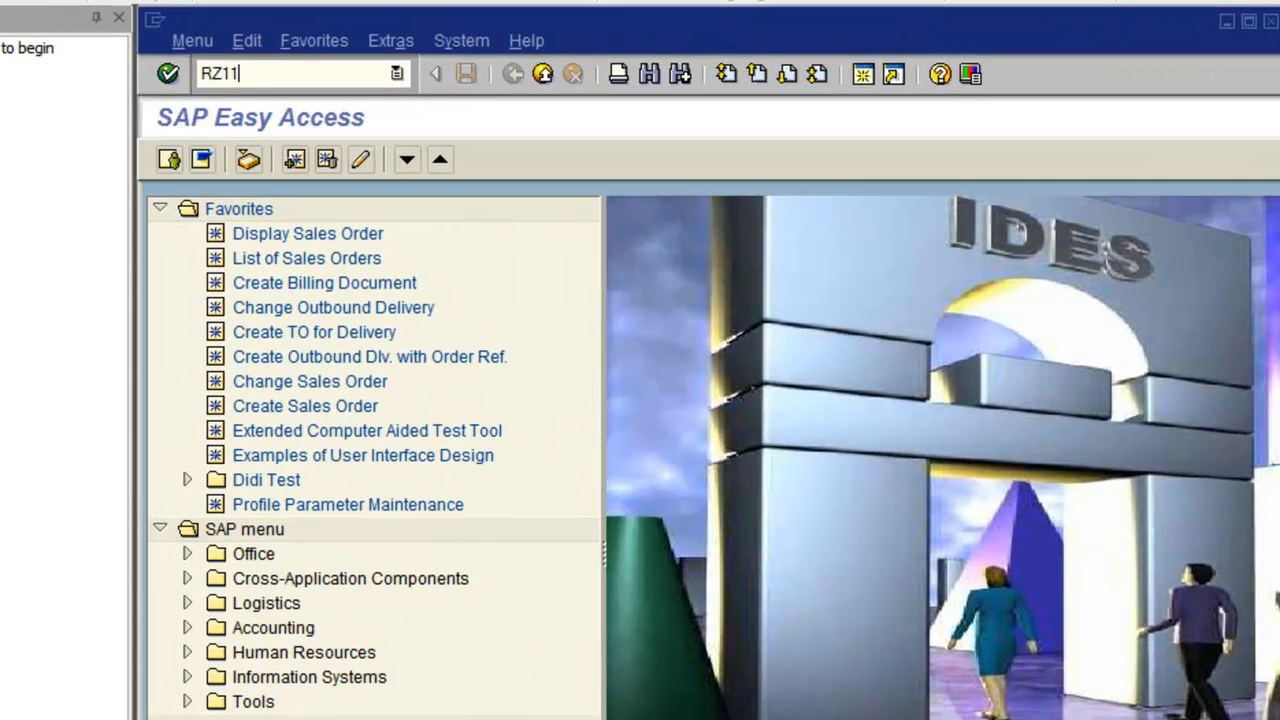
Step: Via RZ11, change sapgui/user_scripting from FALSE to TRUE and save the new value
key("Return")
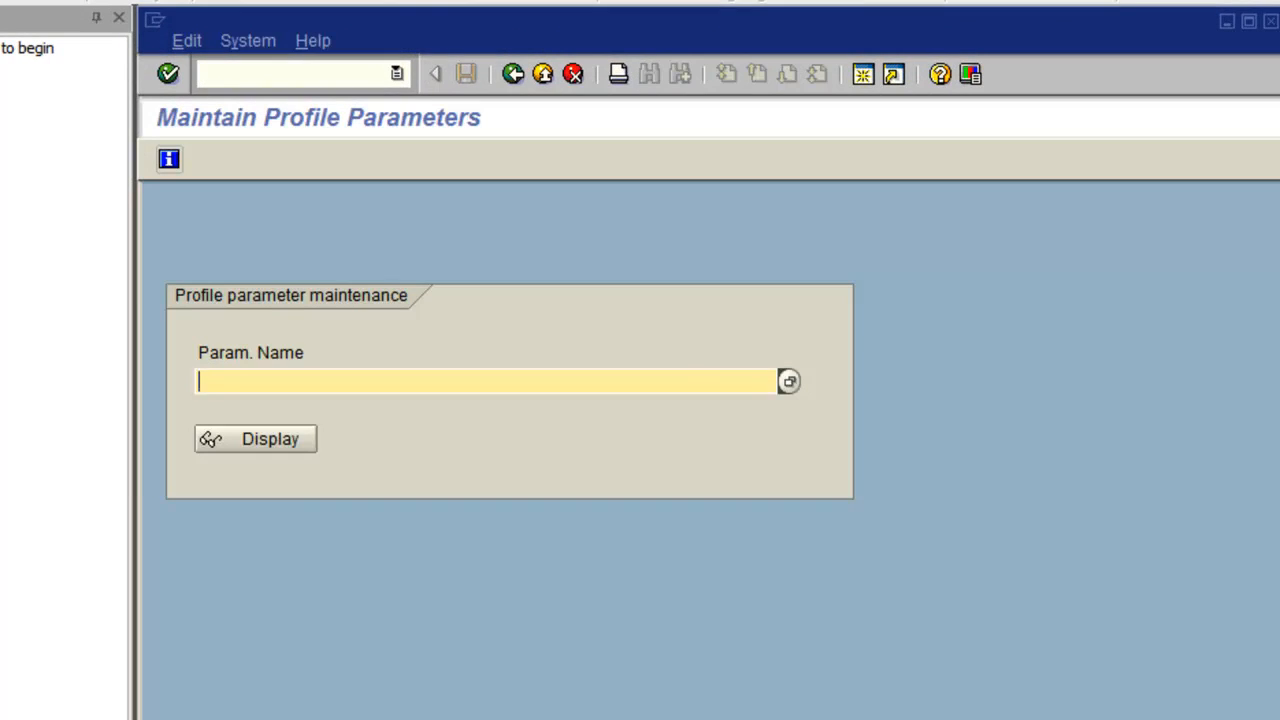
type("sapgui/user_scripting")
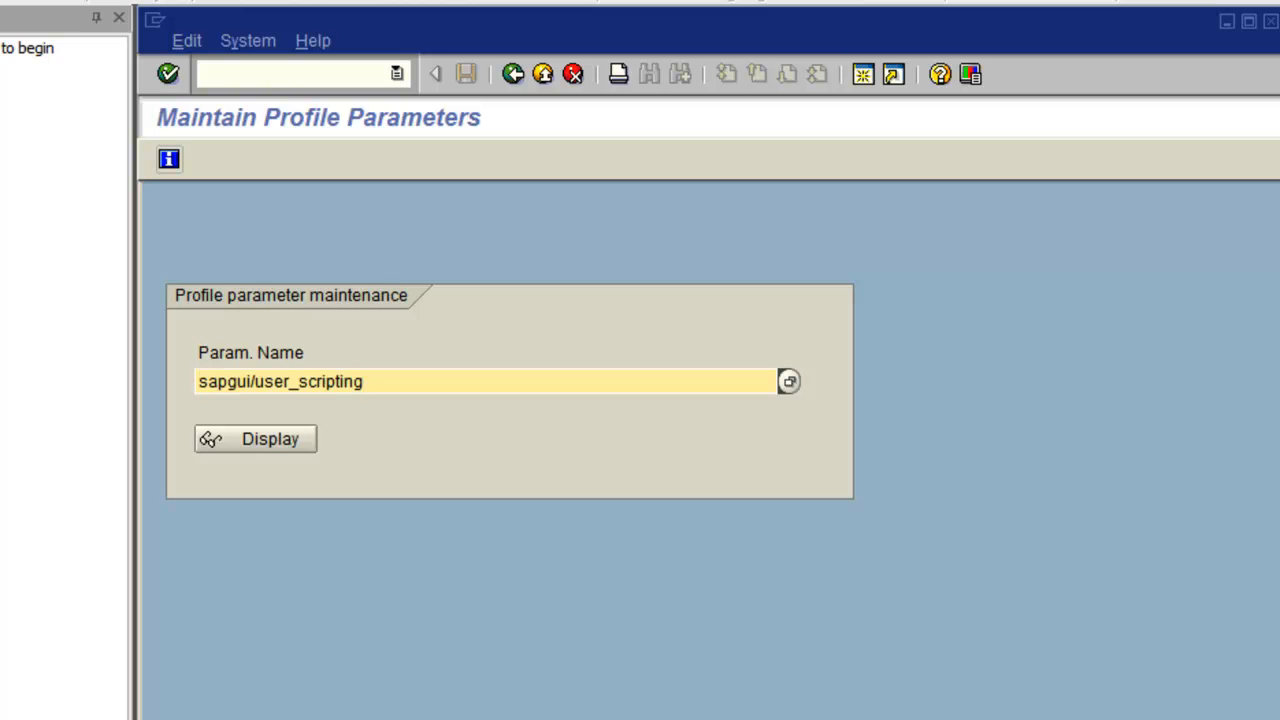
left_click(280, 445)
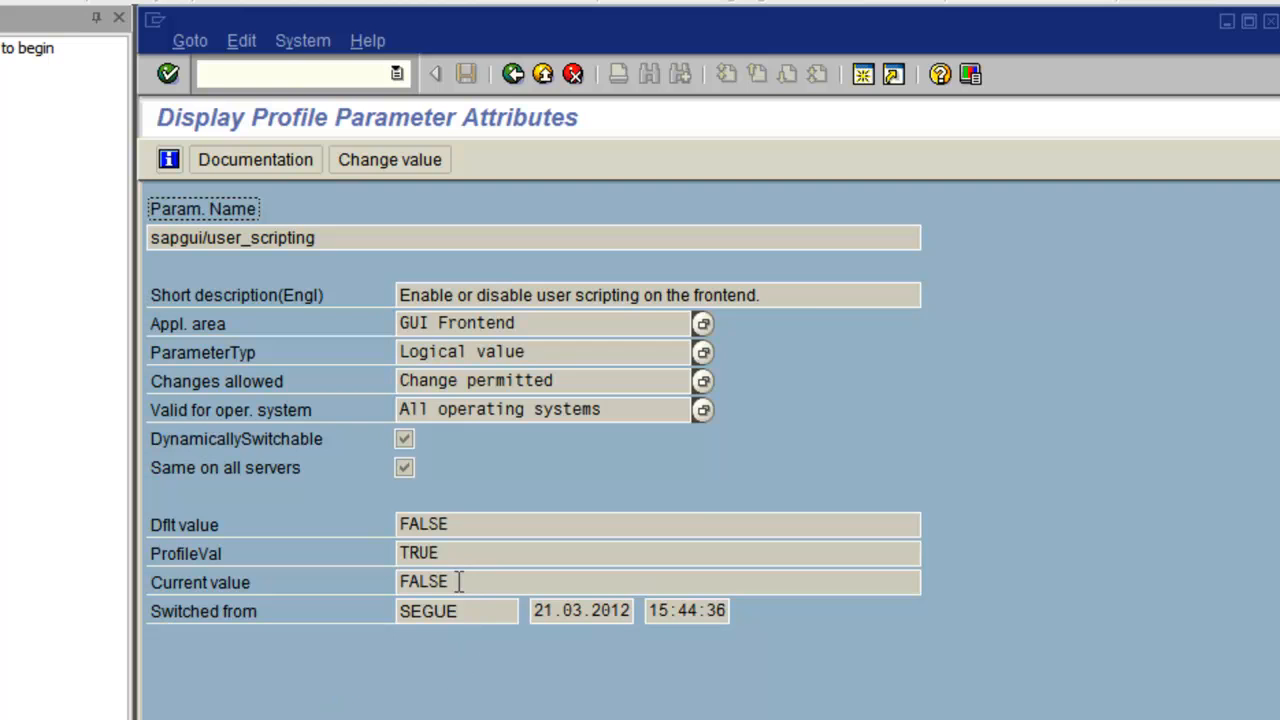
left_click(395, 165)
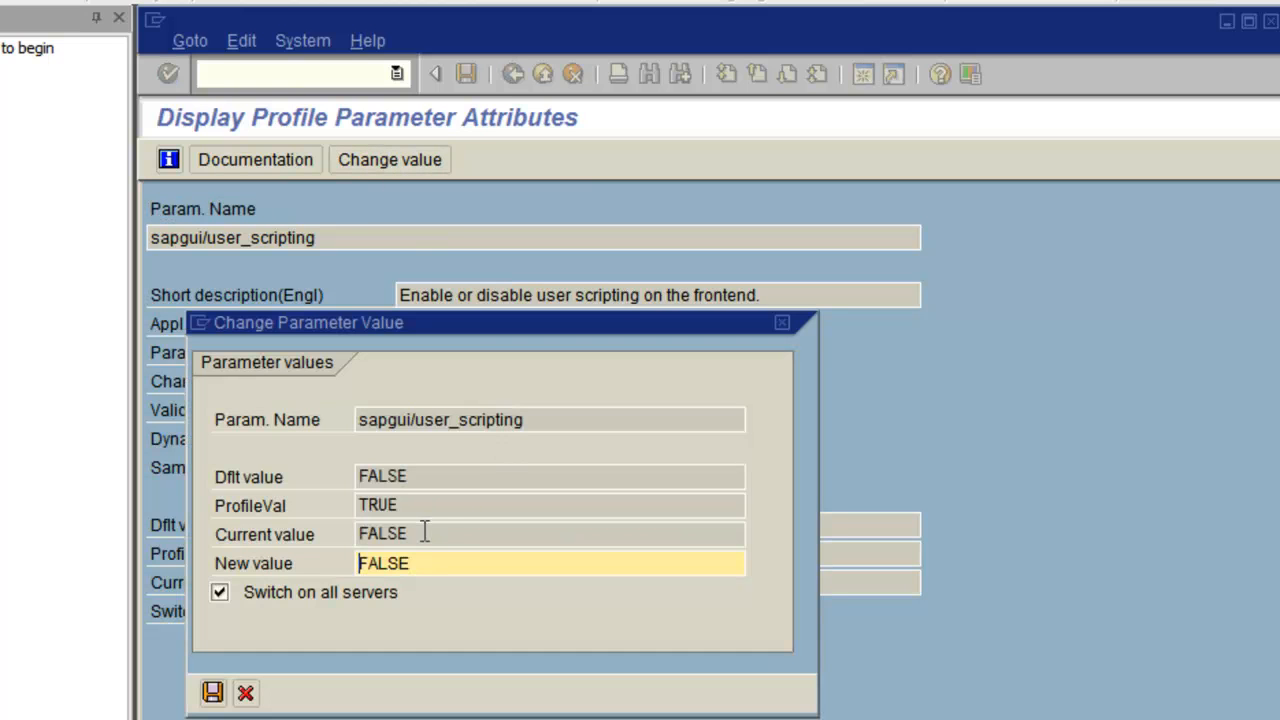
left_click_drag(430, 563, 330, 578)
type("TRUE")
left_click(212, 692)
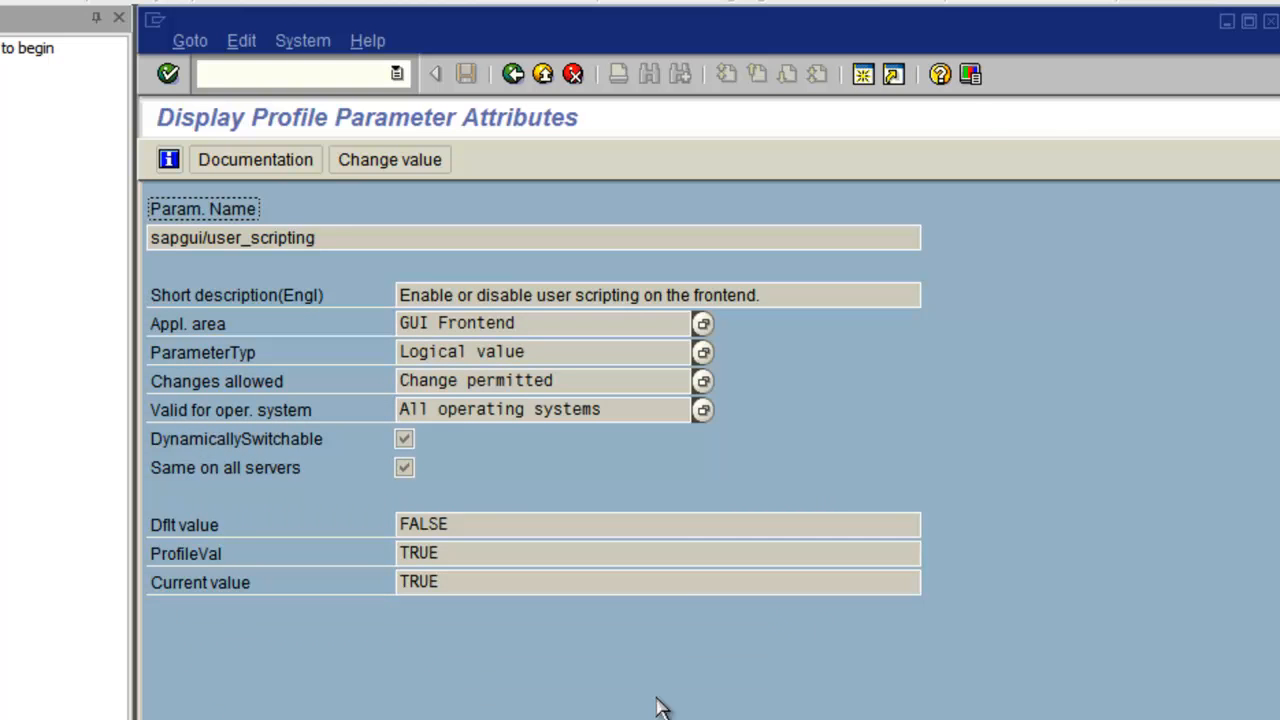
Step: In the SAP GUI Scripting options, enable scripting and turn off both script notifications
left_click(970, 74)
left_click(1013, 112)
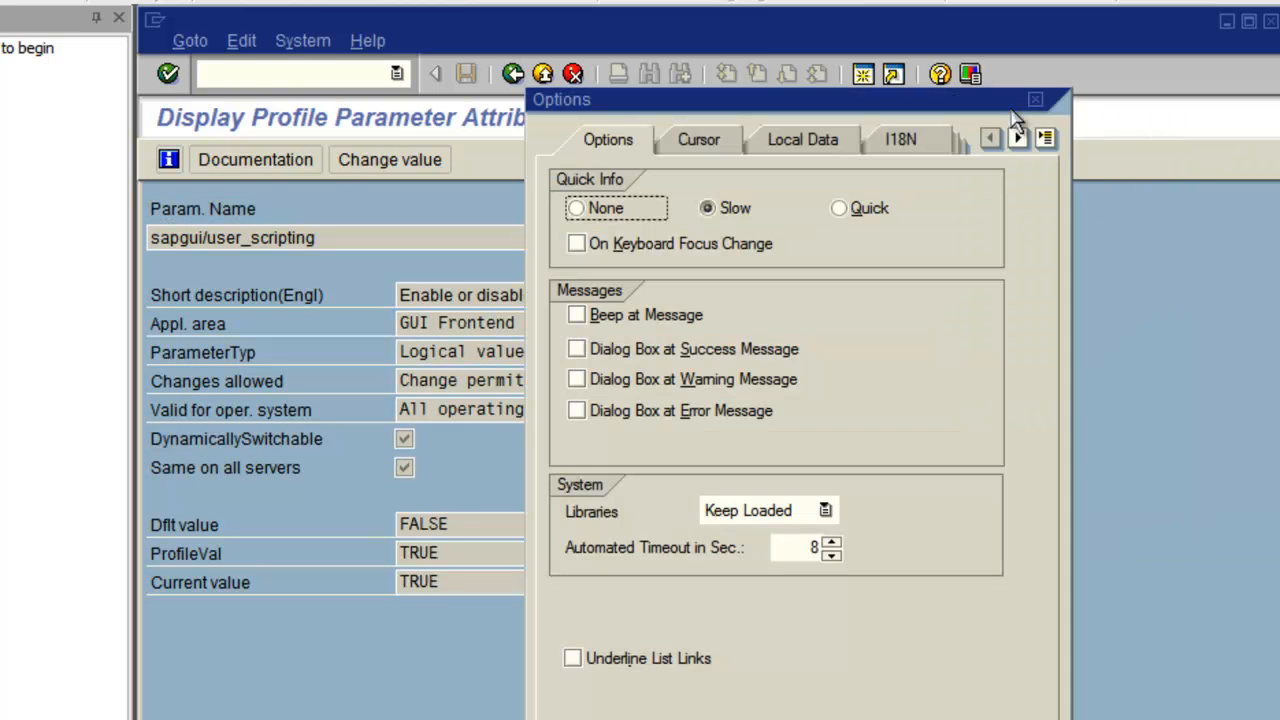
left_click(1018, 139)
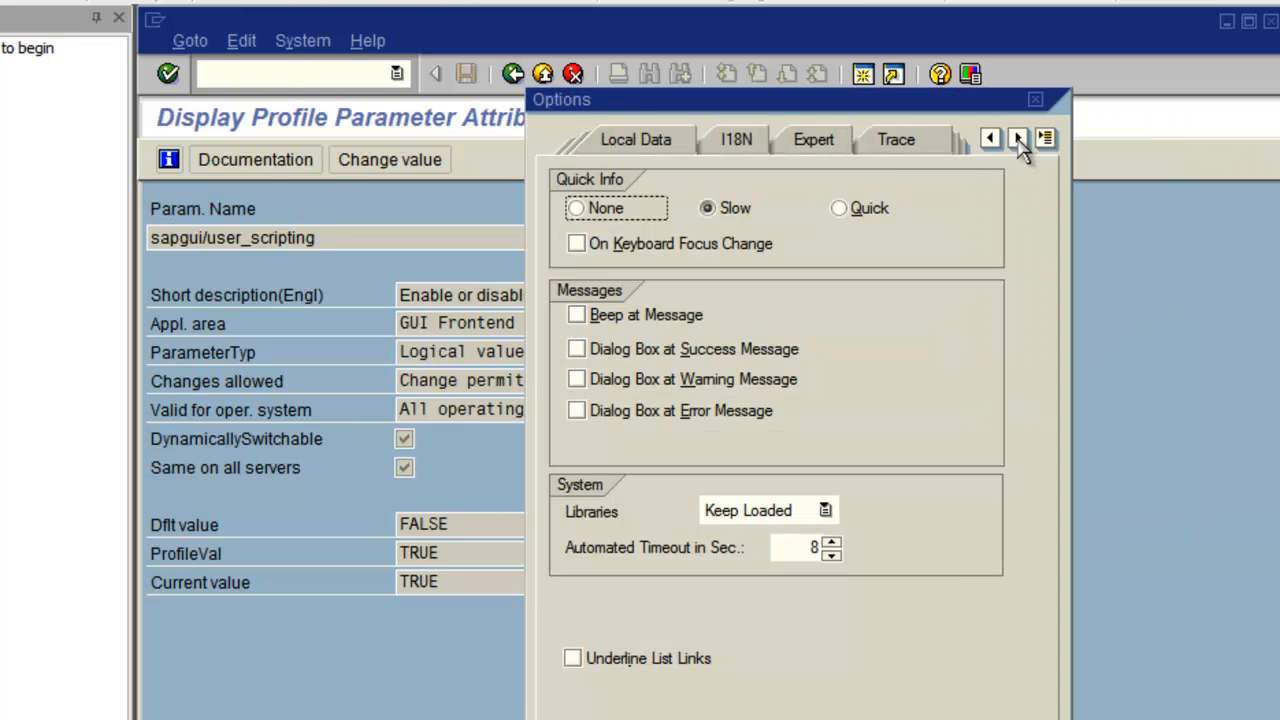
left_click(1018, 139)
left_click(860, 140)
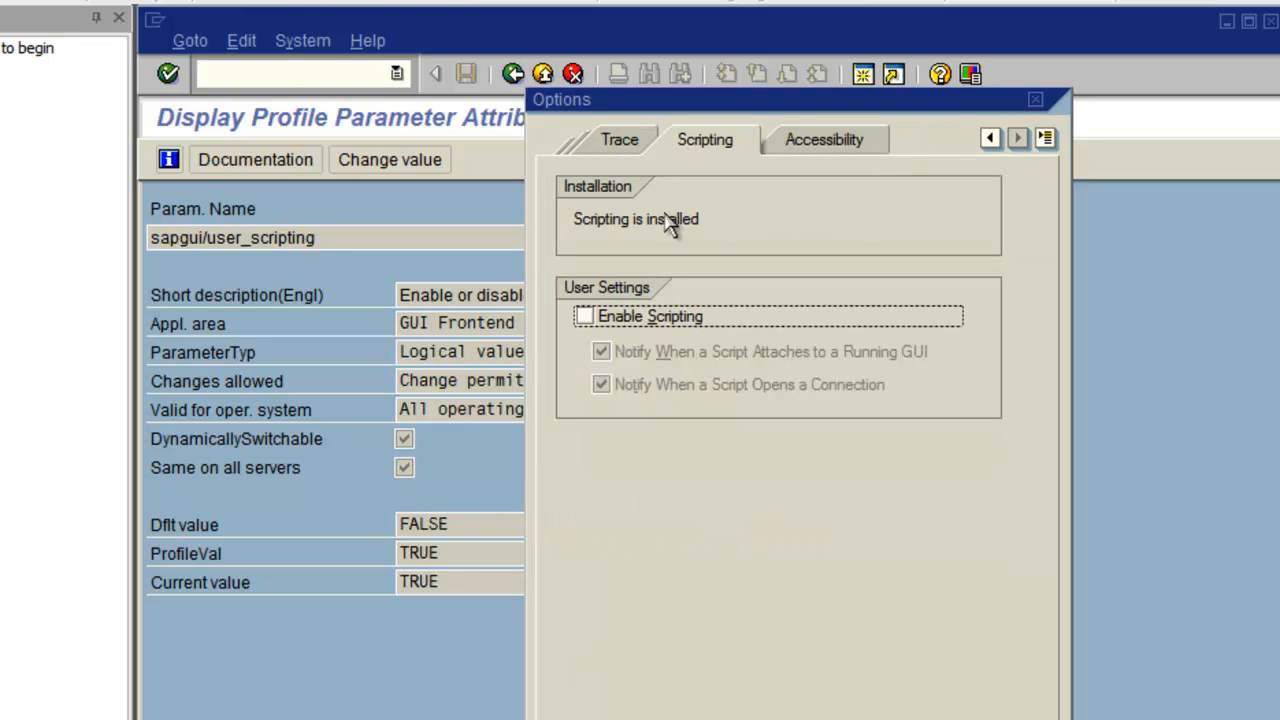
left_click(584, 316)
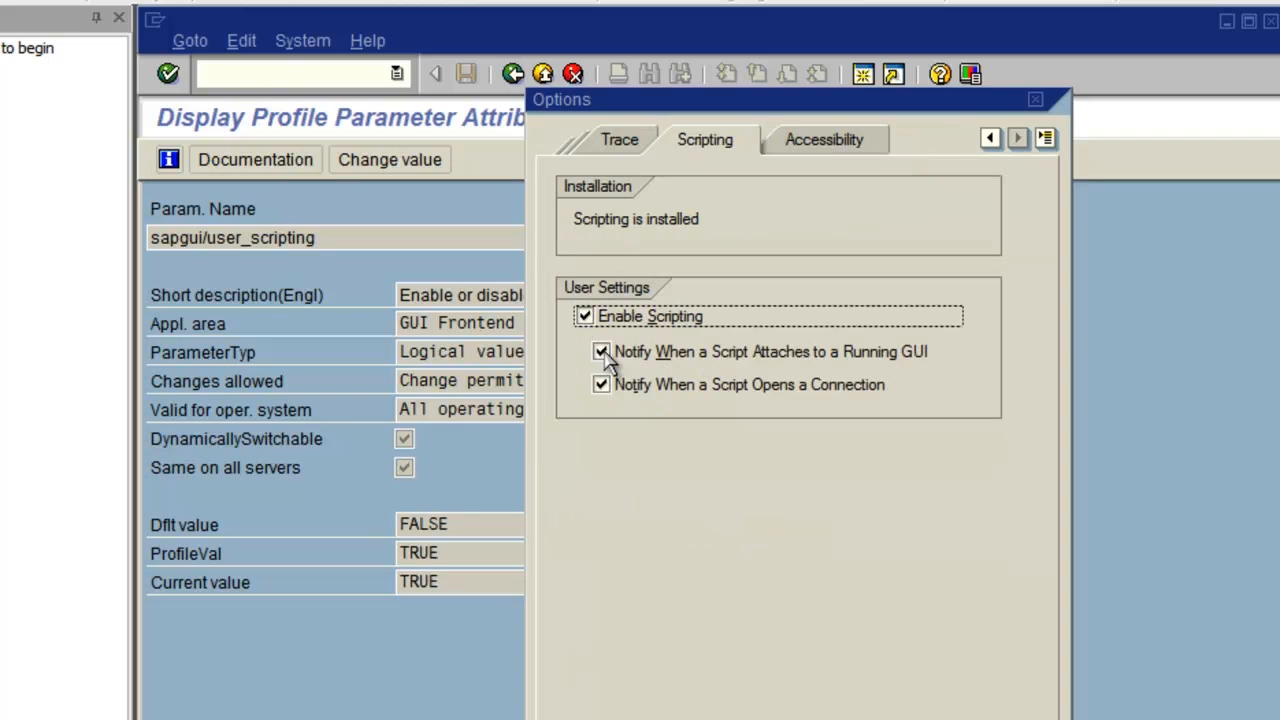
left_click(601, 352)
left_click(601, 385)
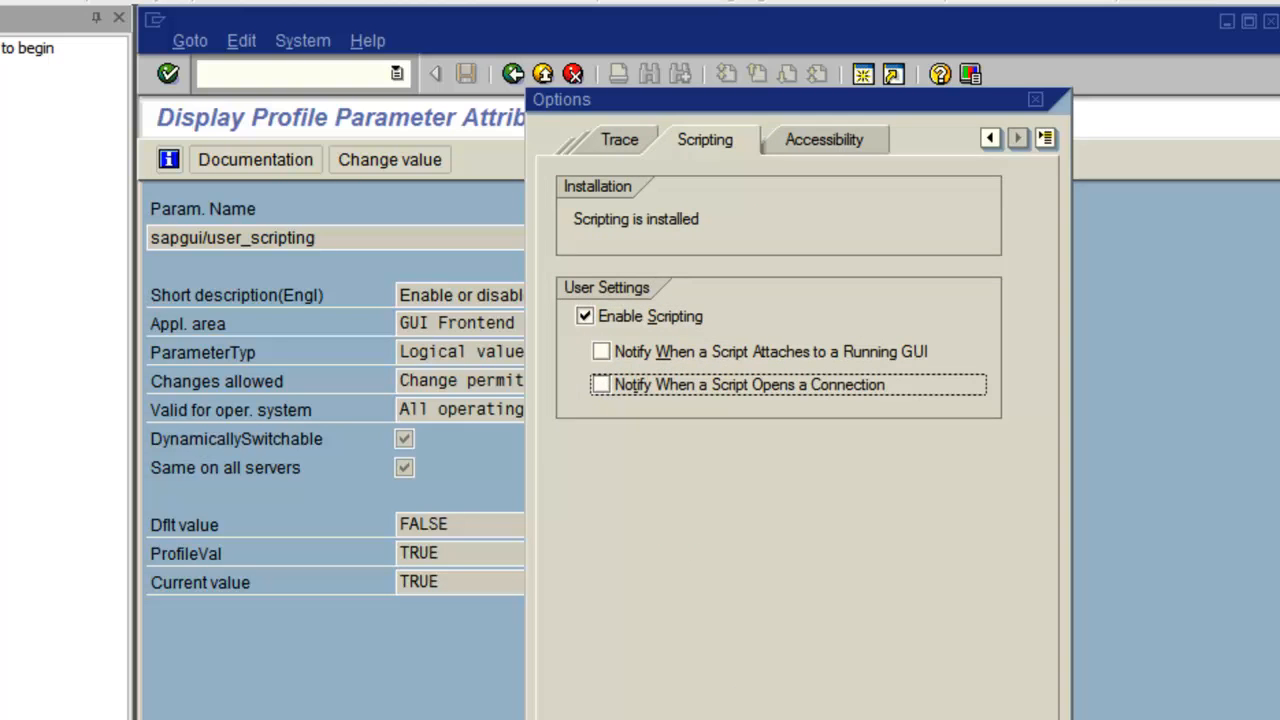
key("Return")
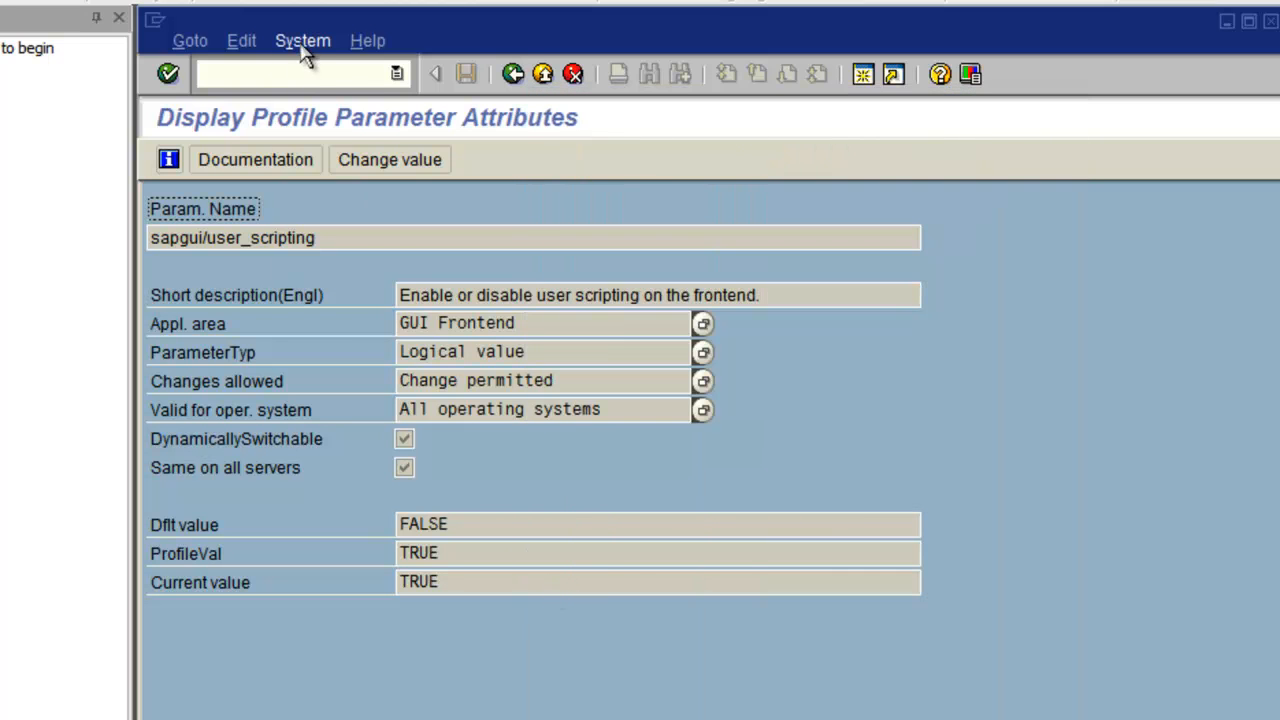
Step: Log off from the SAP system via System > Log off
left_click(303, 40)
left_click(337, 434)
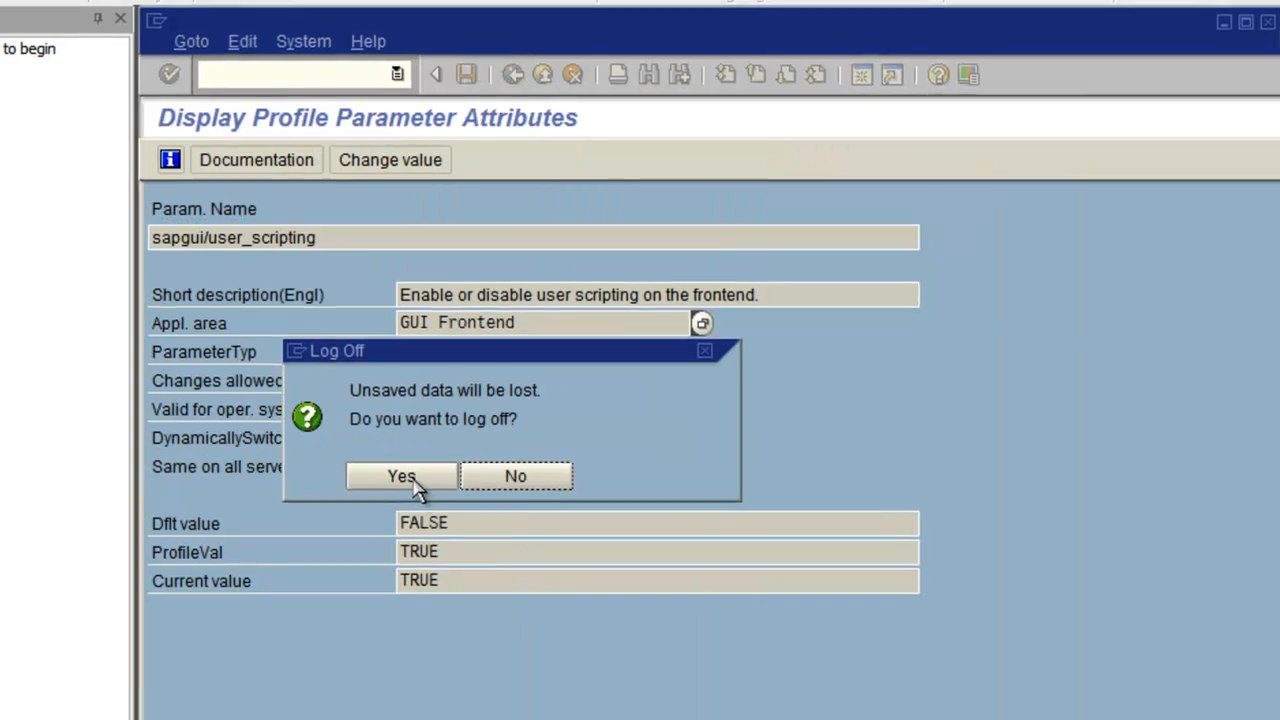
left_click(400, 477)
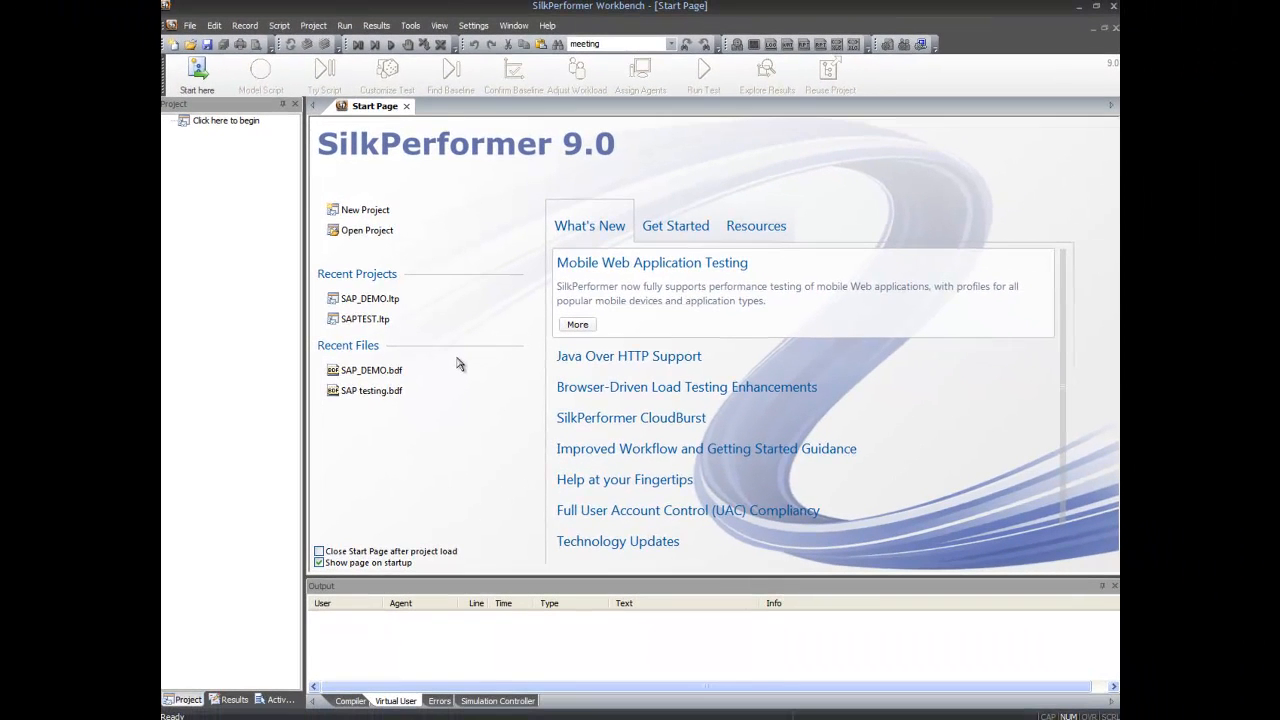
Step: Start a new SAPGUI load testing project from Get Started and name it SAPDEMO
left_click(688, 228)
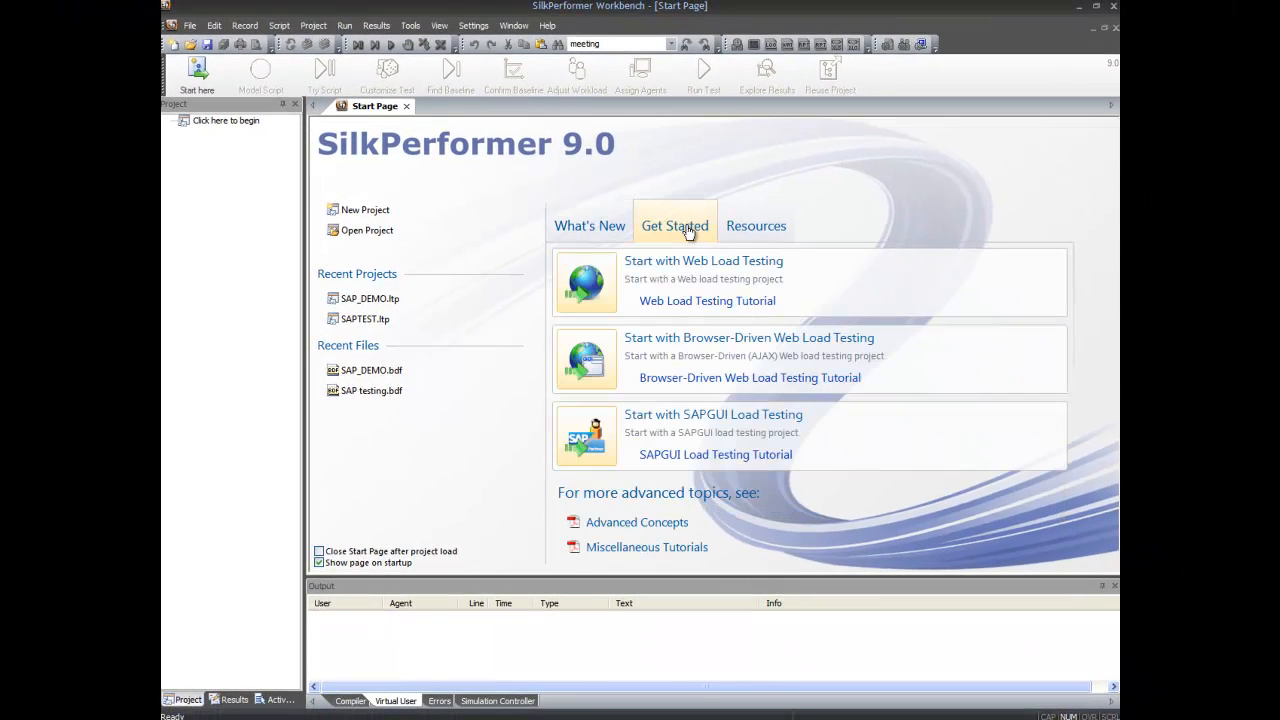
left_click(593, 437)
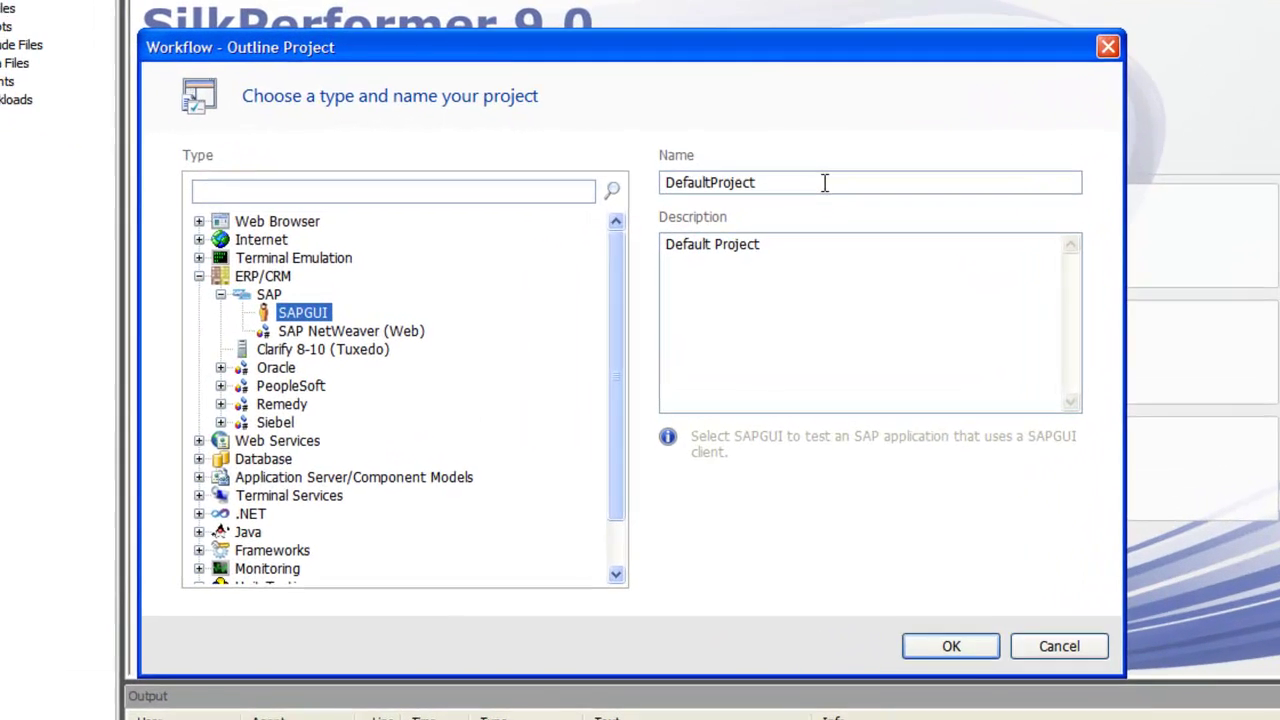
left_click_drag(757, 180, 652, 186)
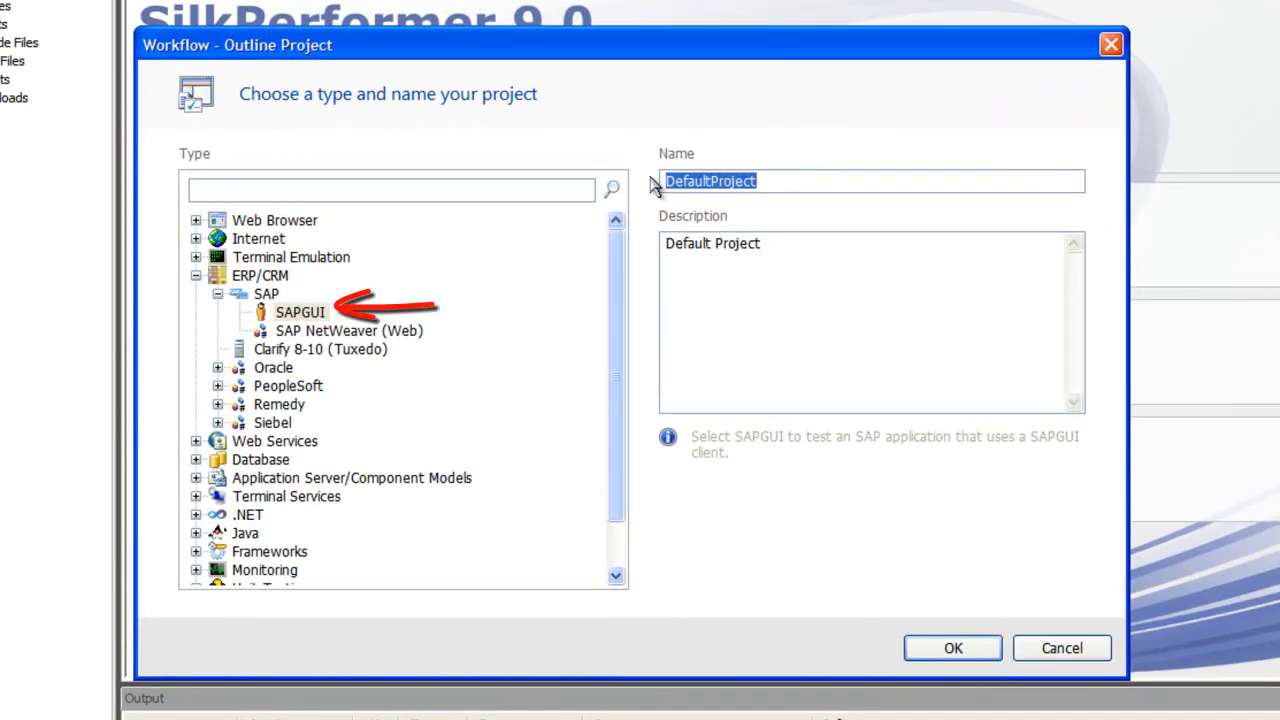
type("SAPDEMO")
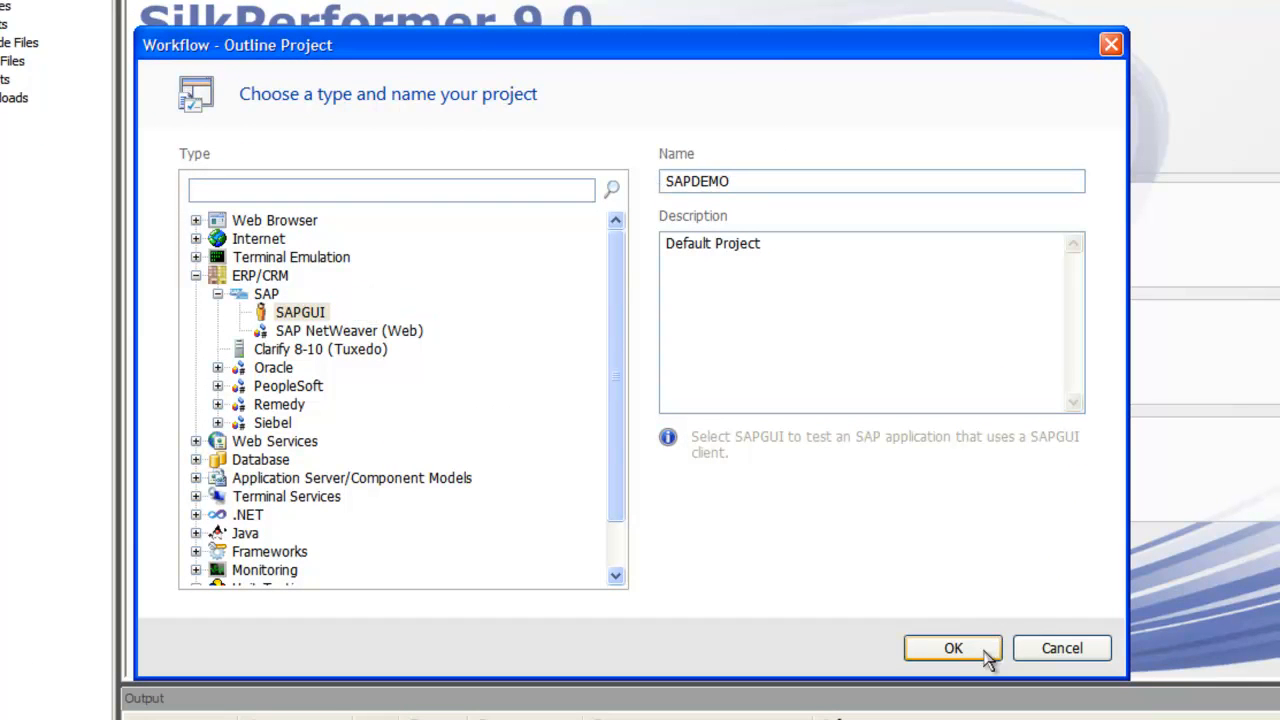
left_click(953, 648)
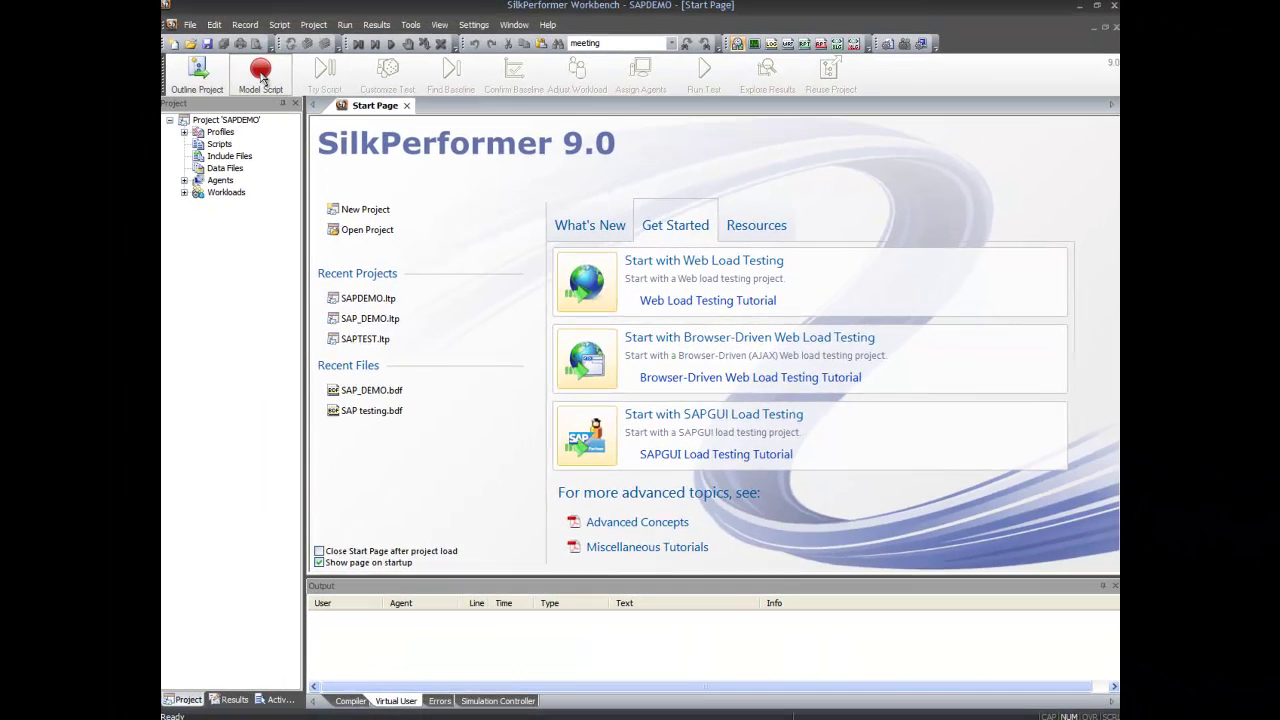
Step: Record a new SAPGUI script and log into system CE8 with user name and password
left_click(263, 78)
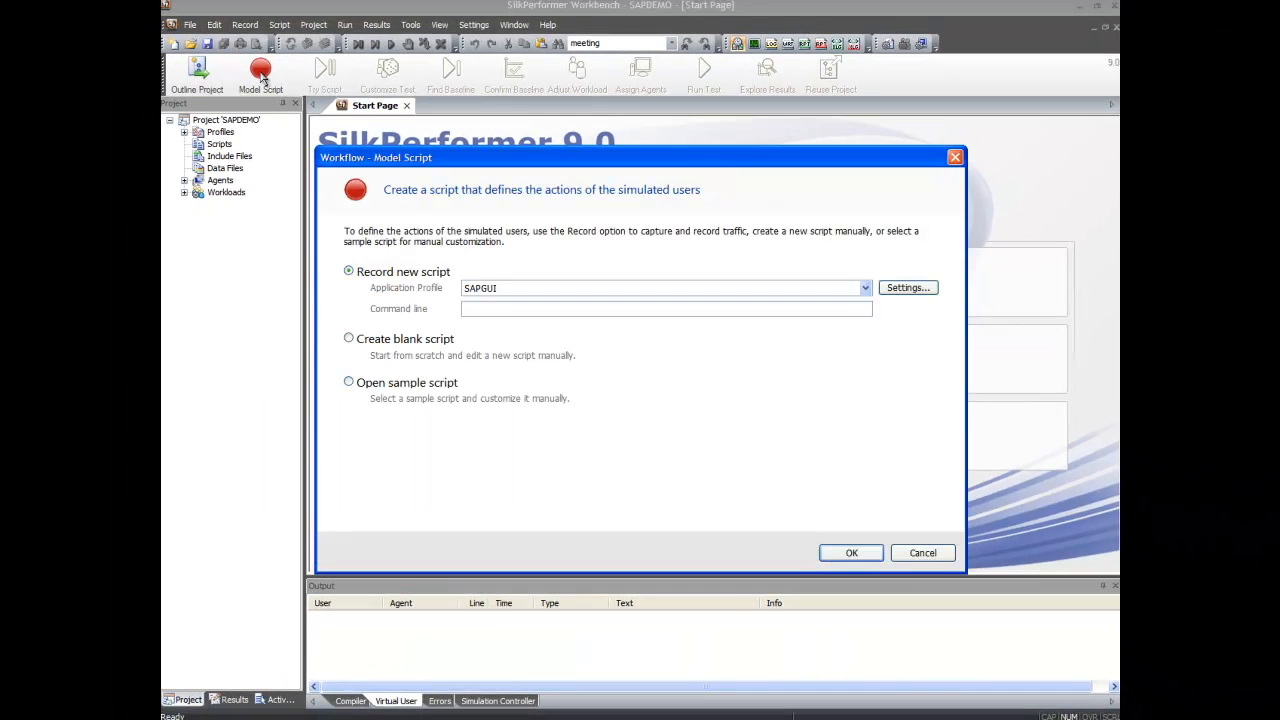
left_click(852, 553)
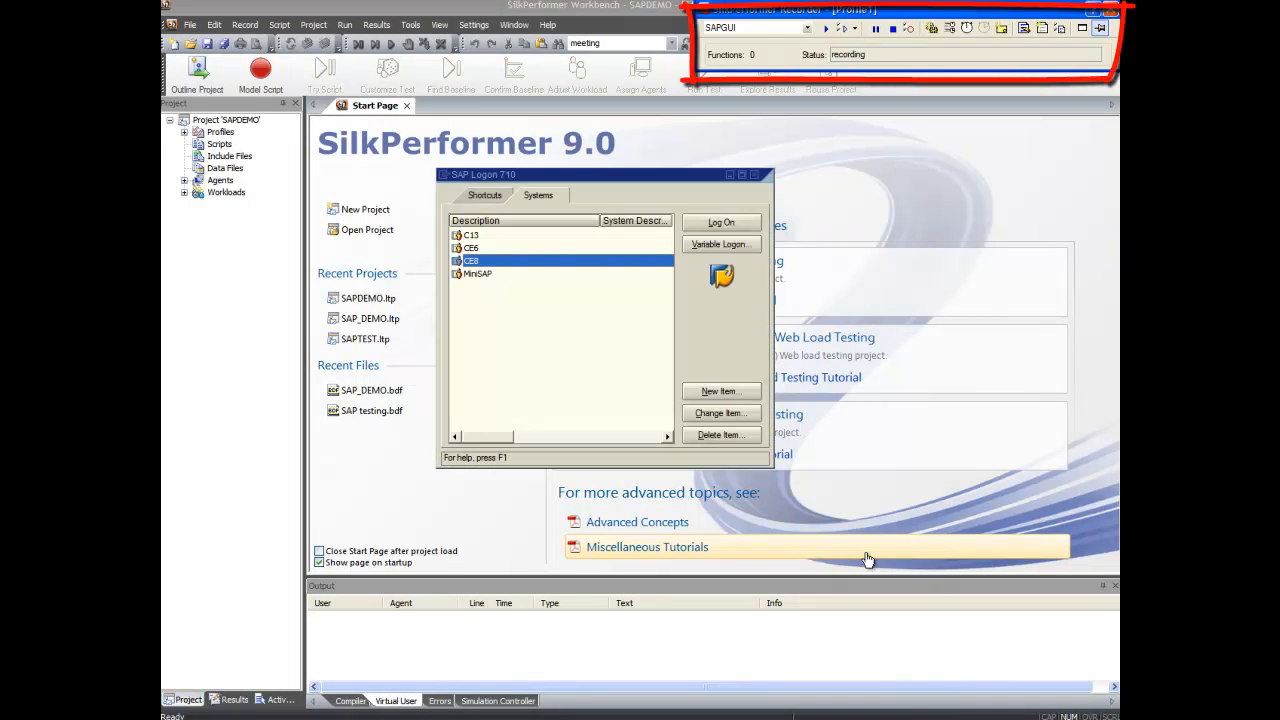
double_click(540, 263)
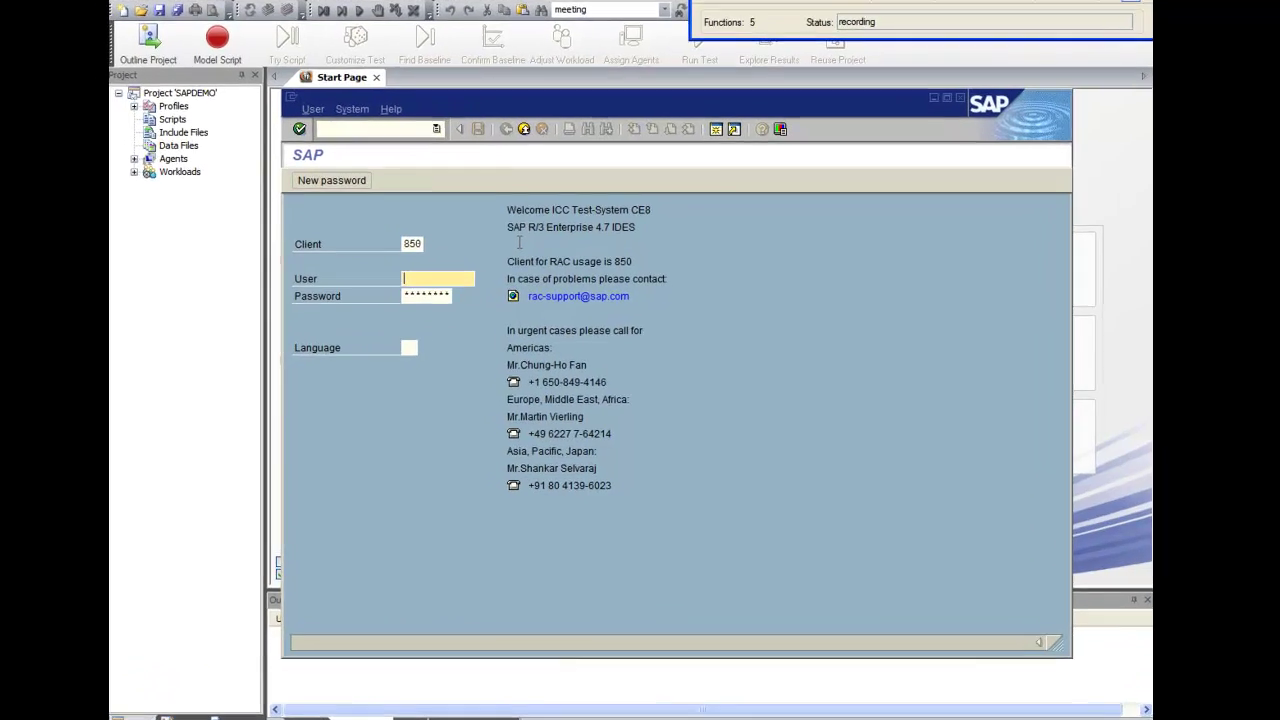
type("segue")
key("Tab")
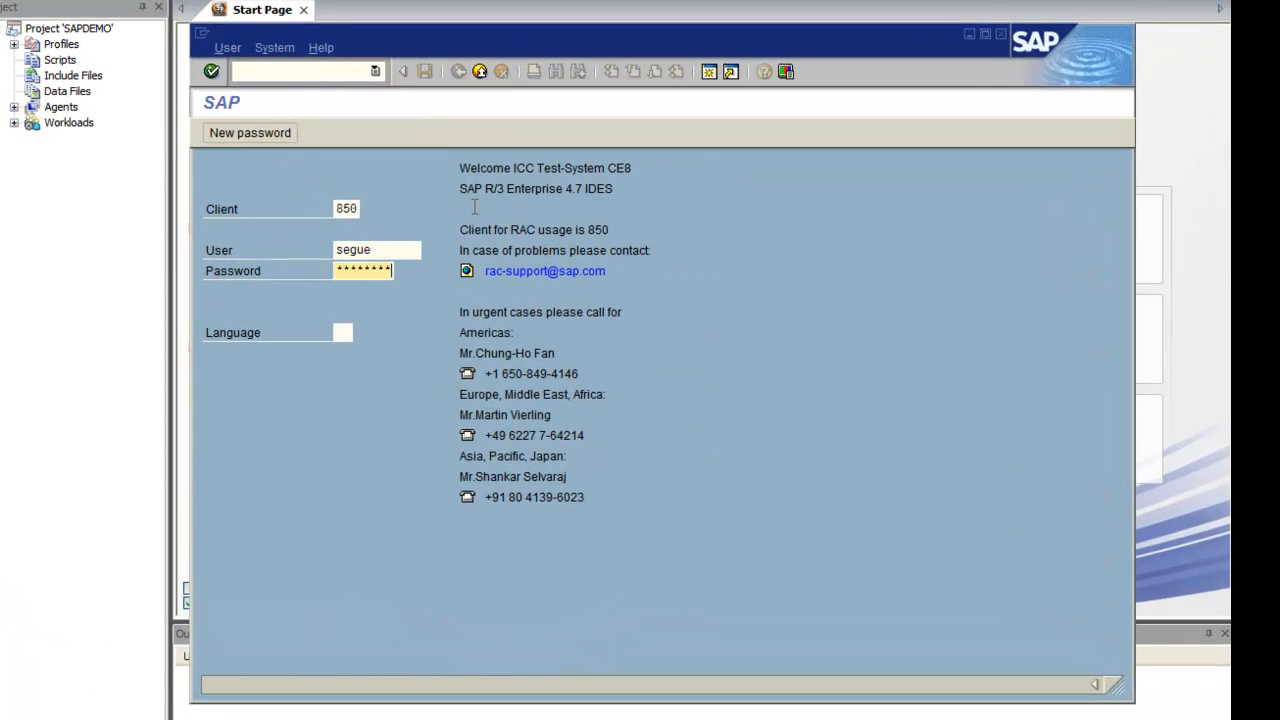
key("Return")
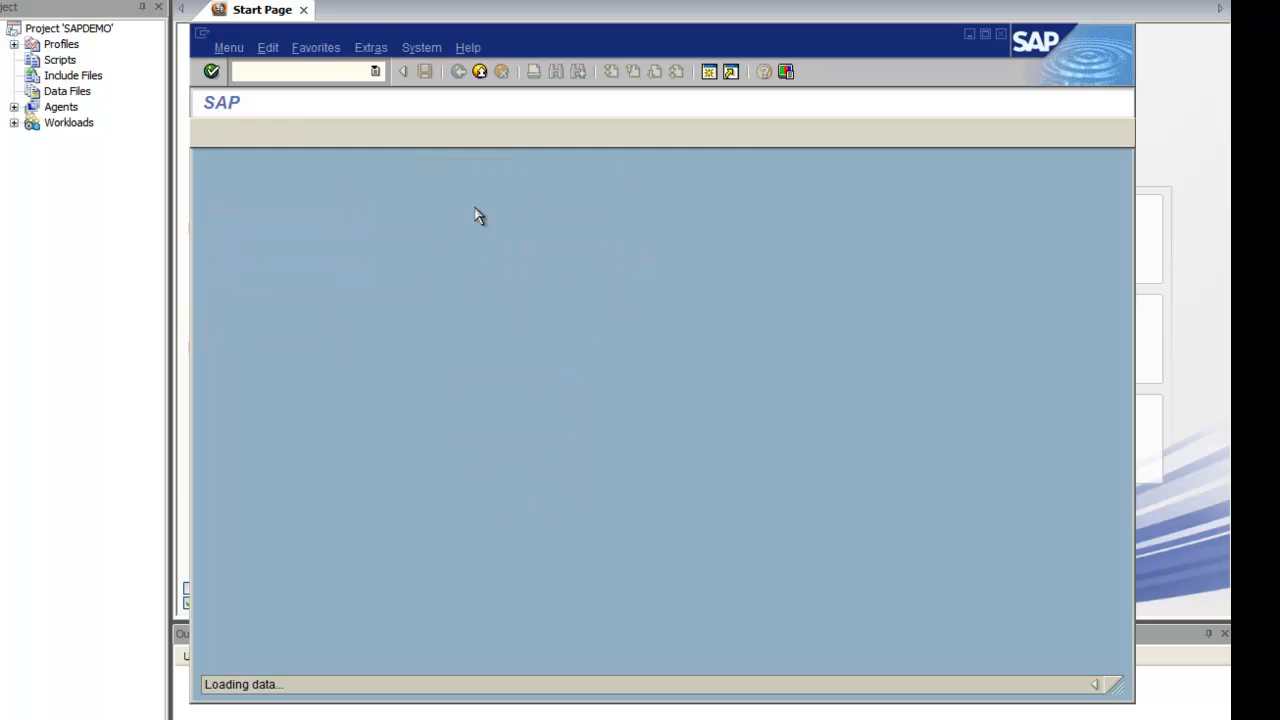
Step: In Office > Appointment Calendar > Own, create a Monday 11:30 appointment titled meeting name
left_click(226, 415)
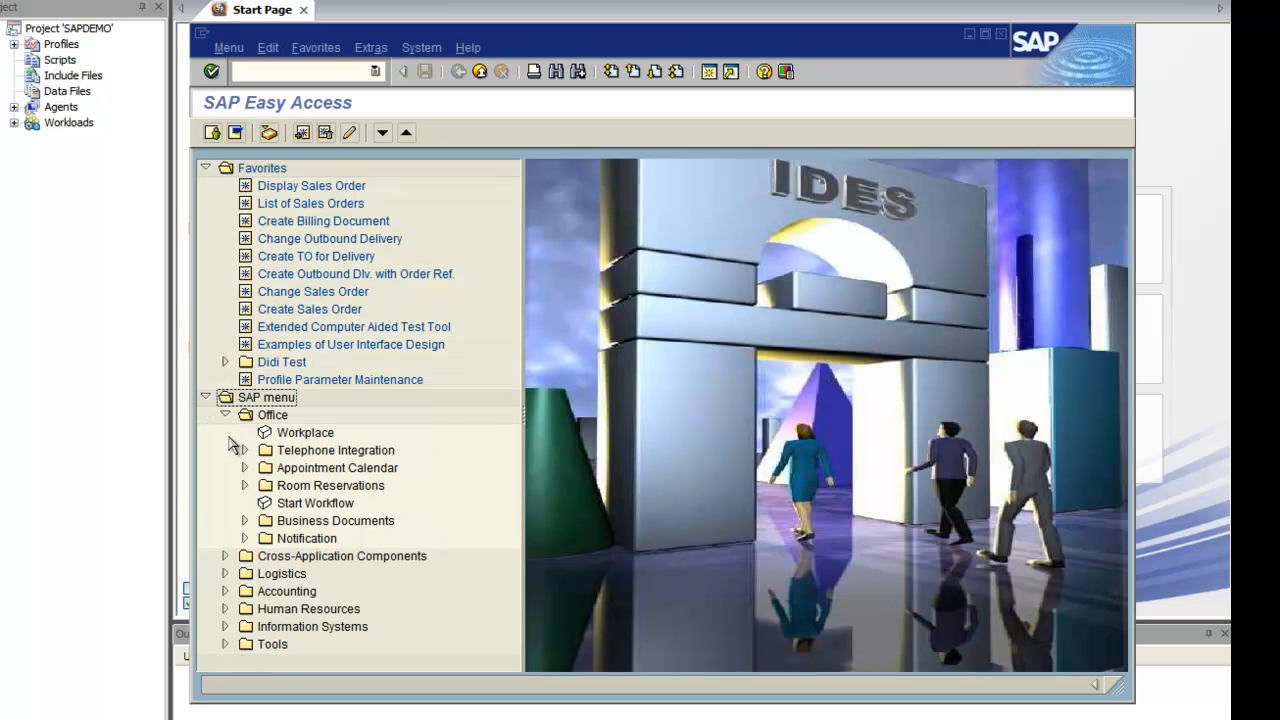
left_click(246, 468)
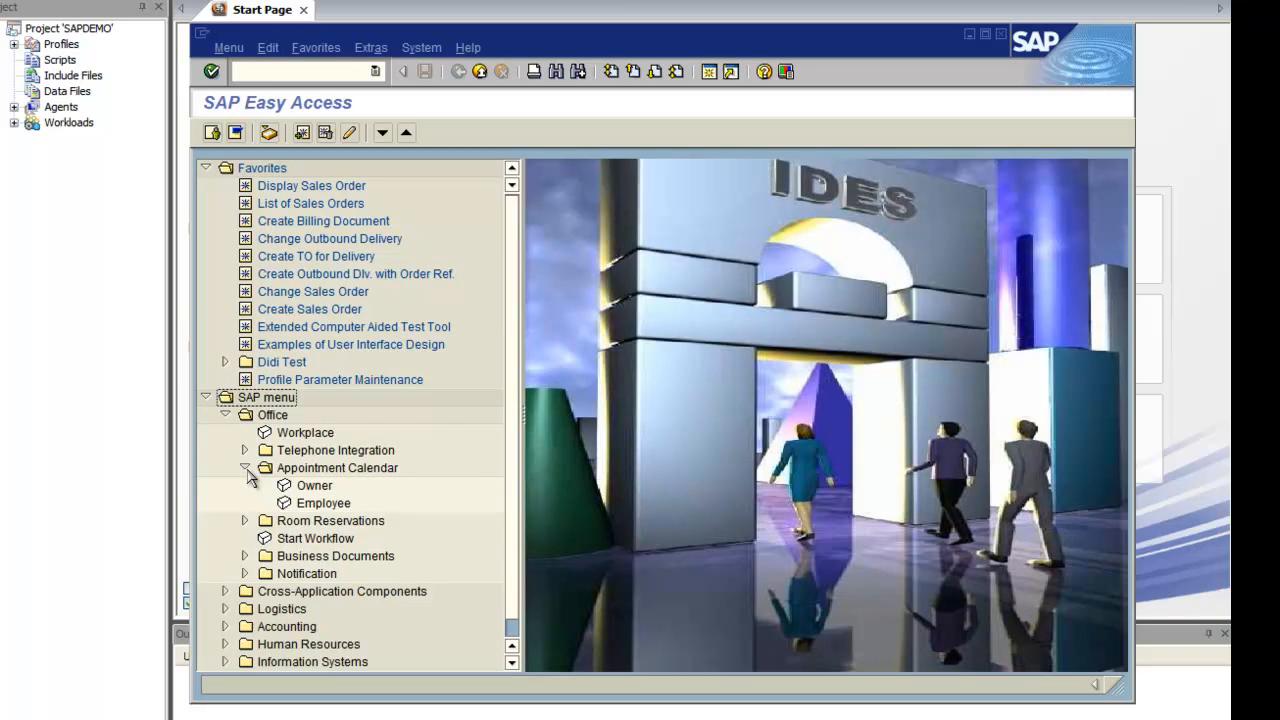
double_click(314, 485)
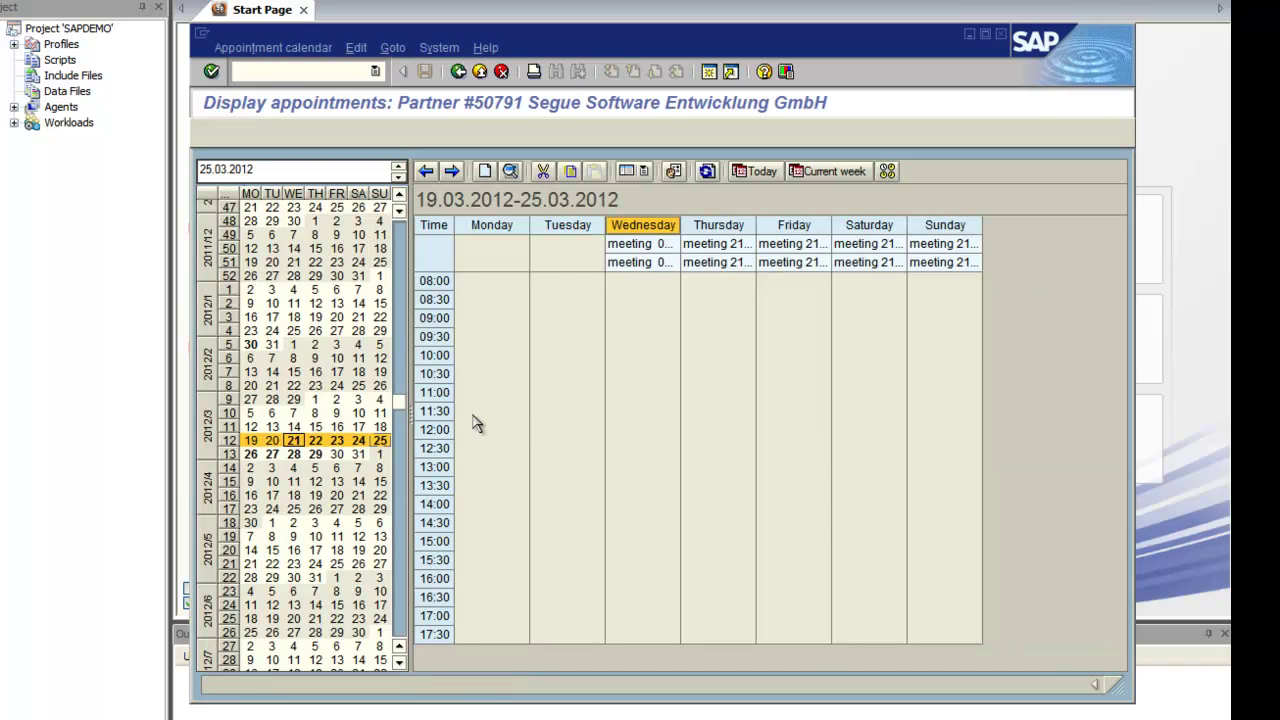
left_click(492, 413)
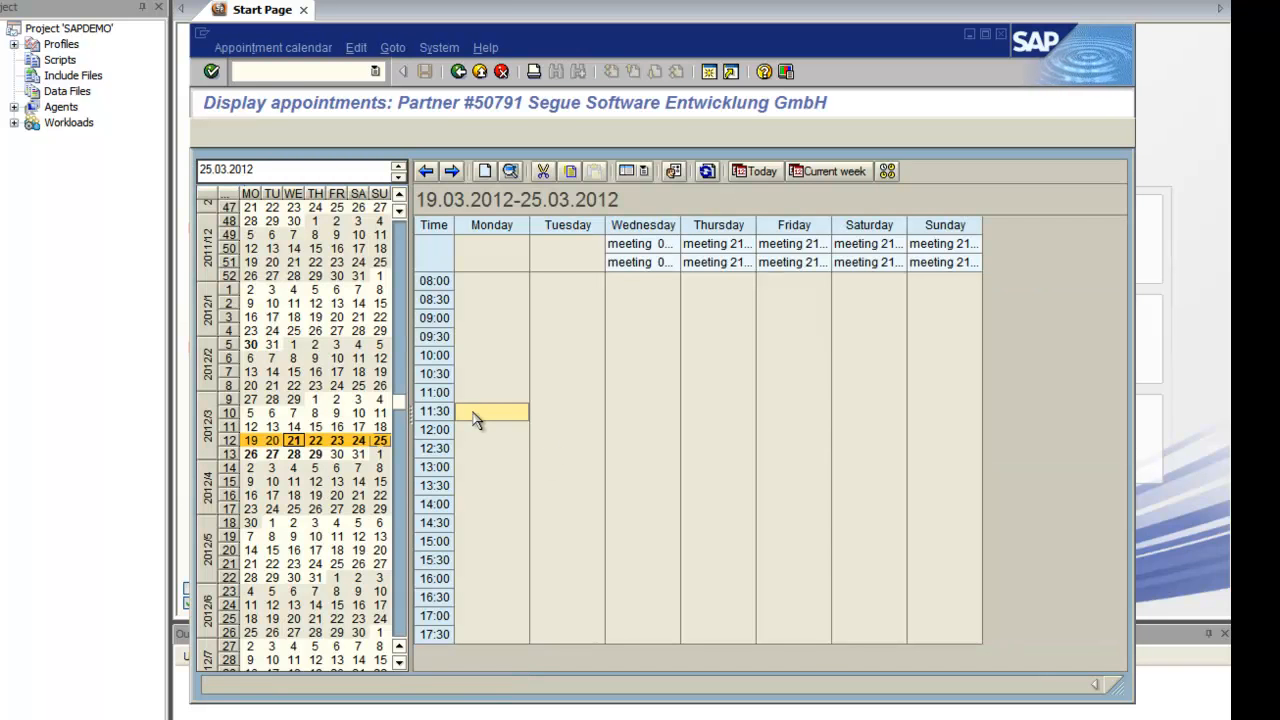
right_click(476, 418)
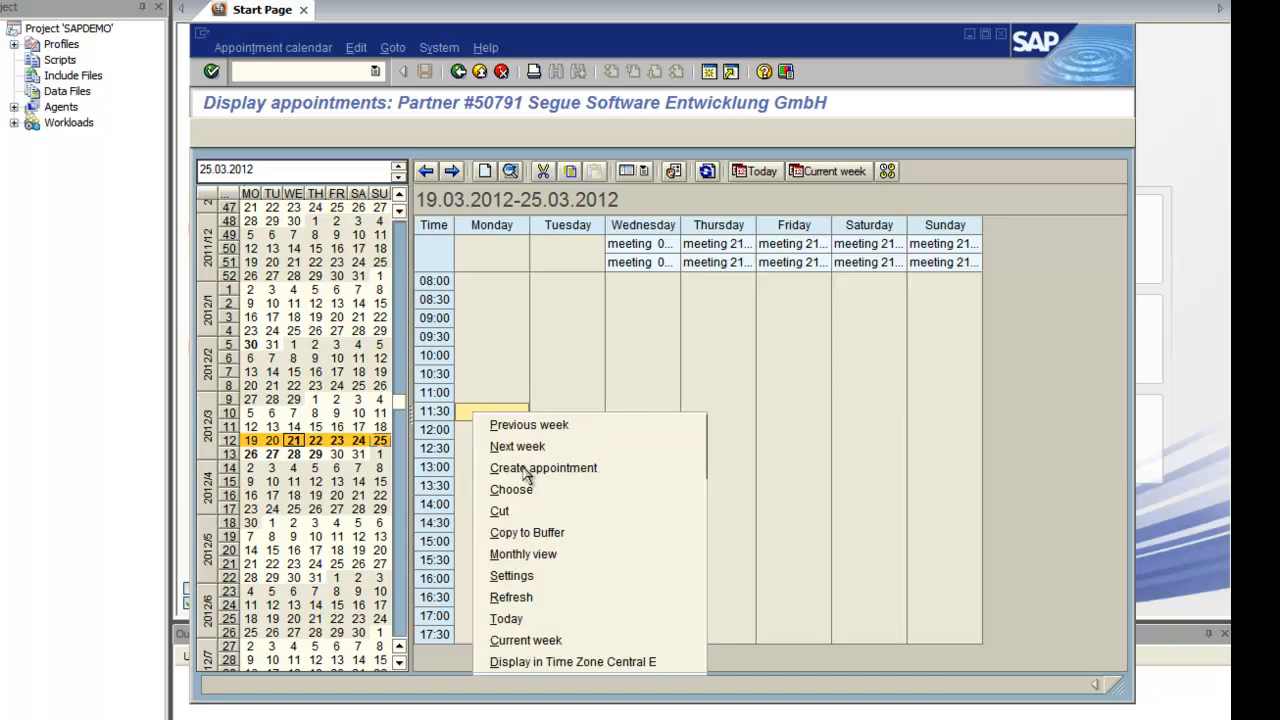
left_click(540, 468)
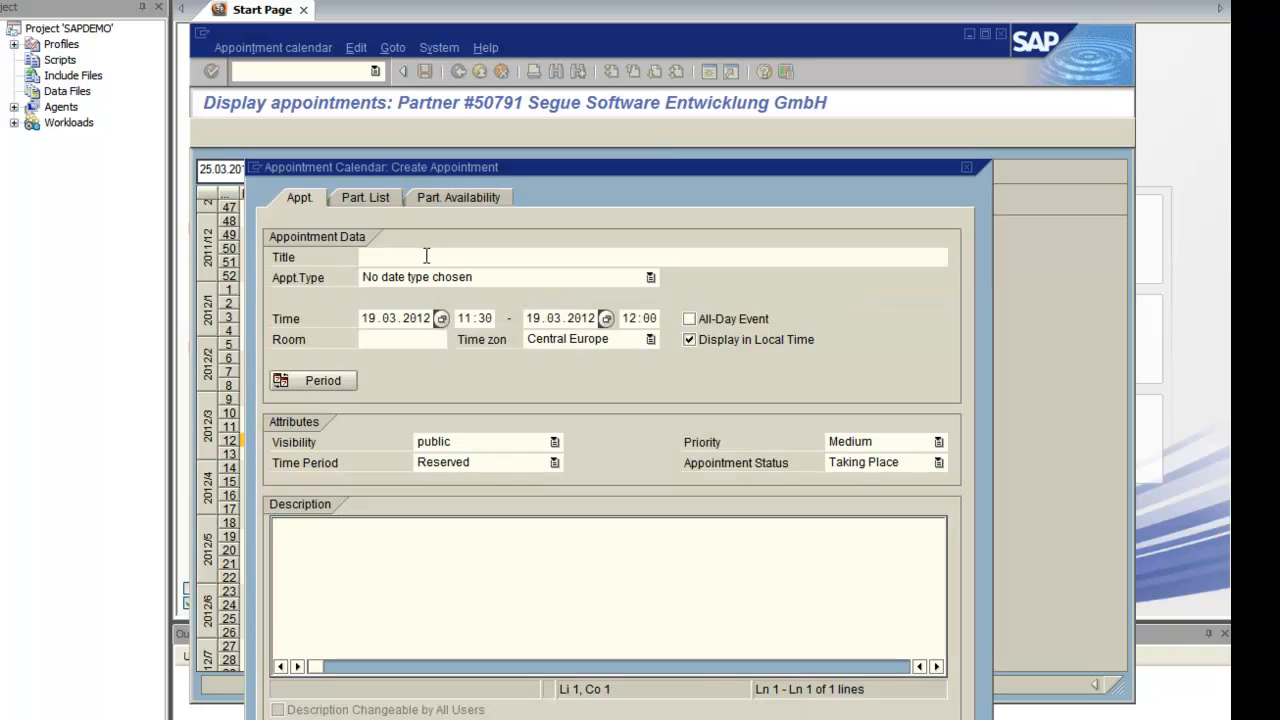
type("meetin")
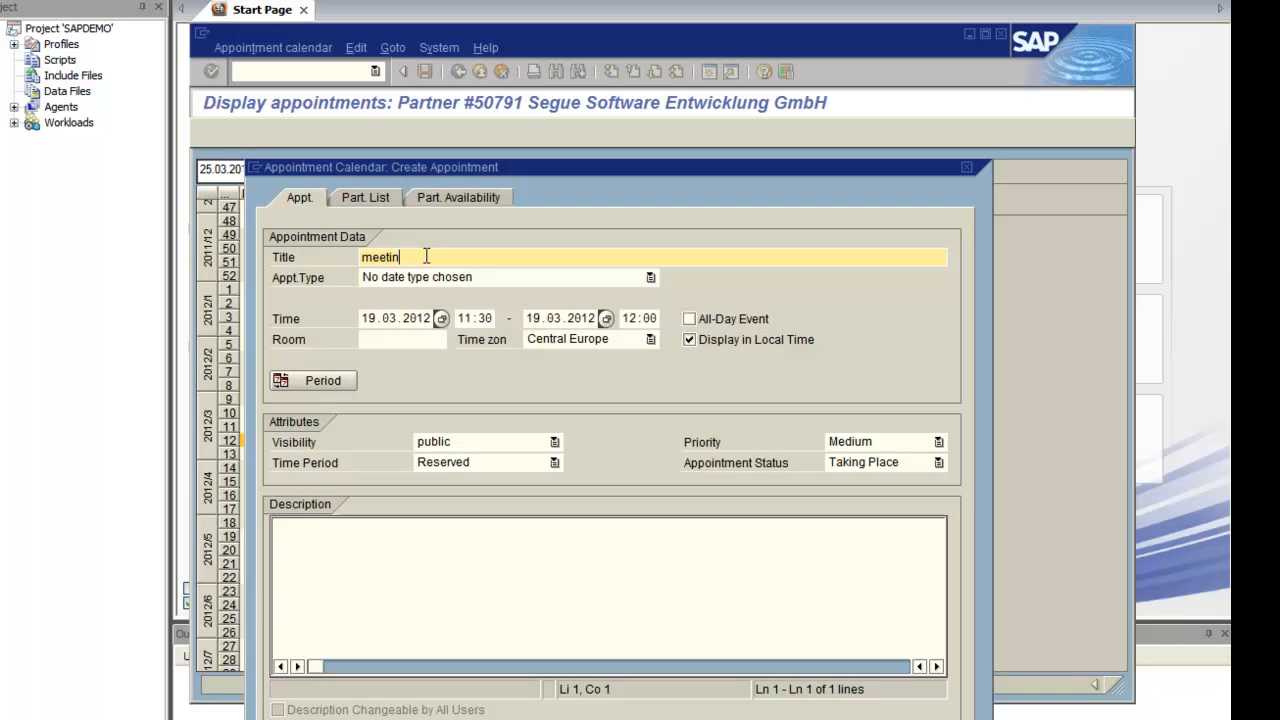
type("g name")
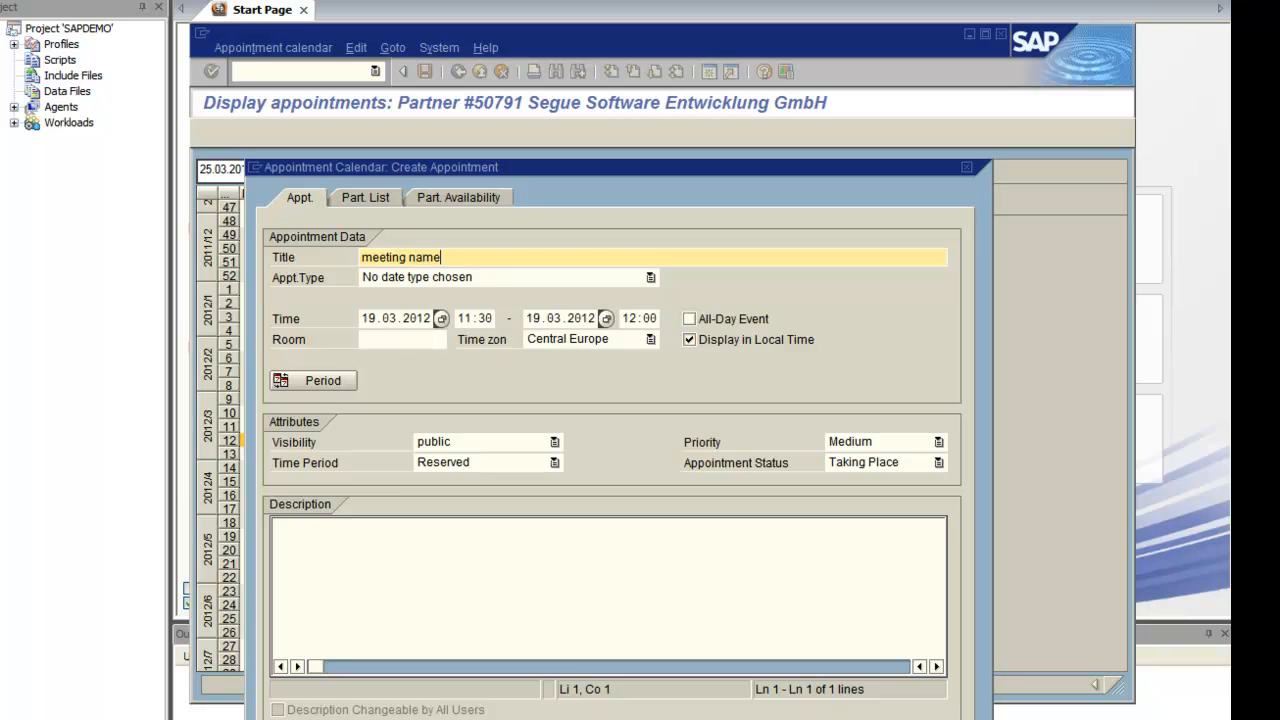
key("Return")
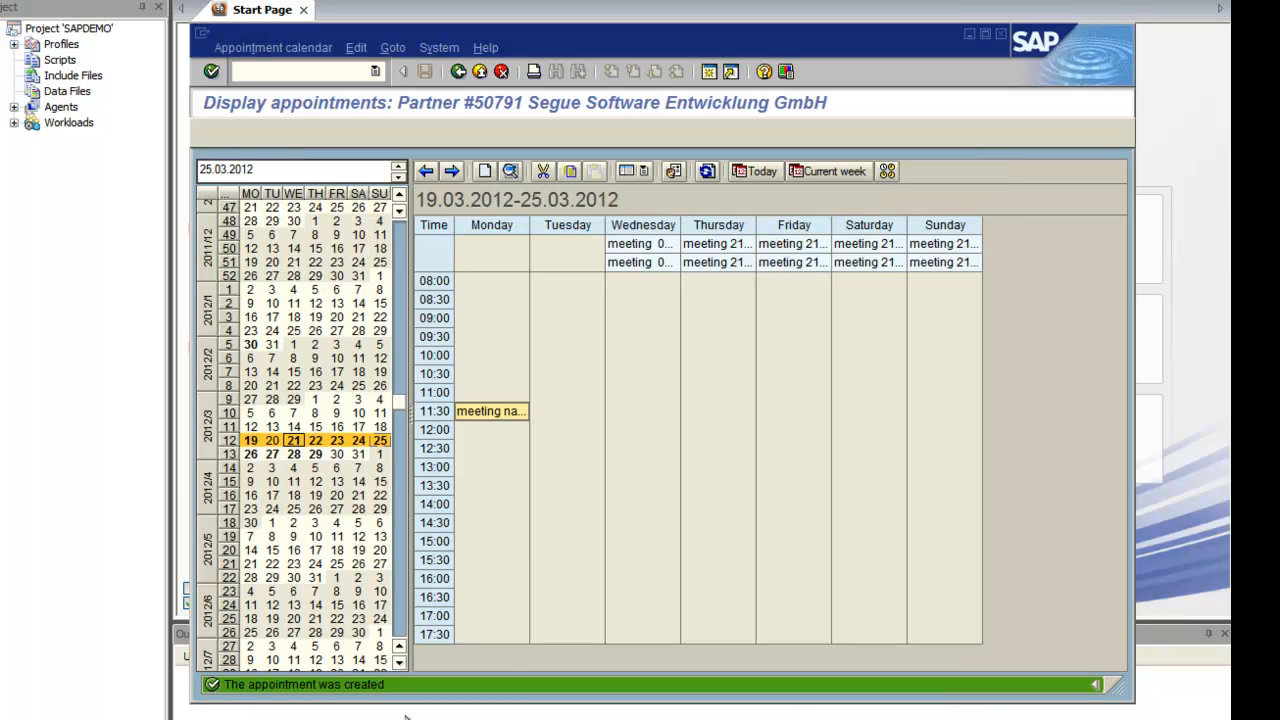
Step: Cut the new appointment from the calendar and log off despite unsaved data
key("ctrl+x")
left_click(439, 47)
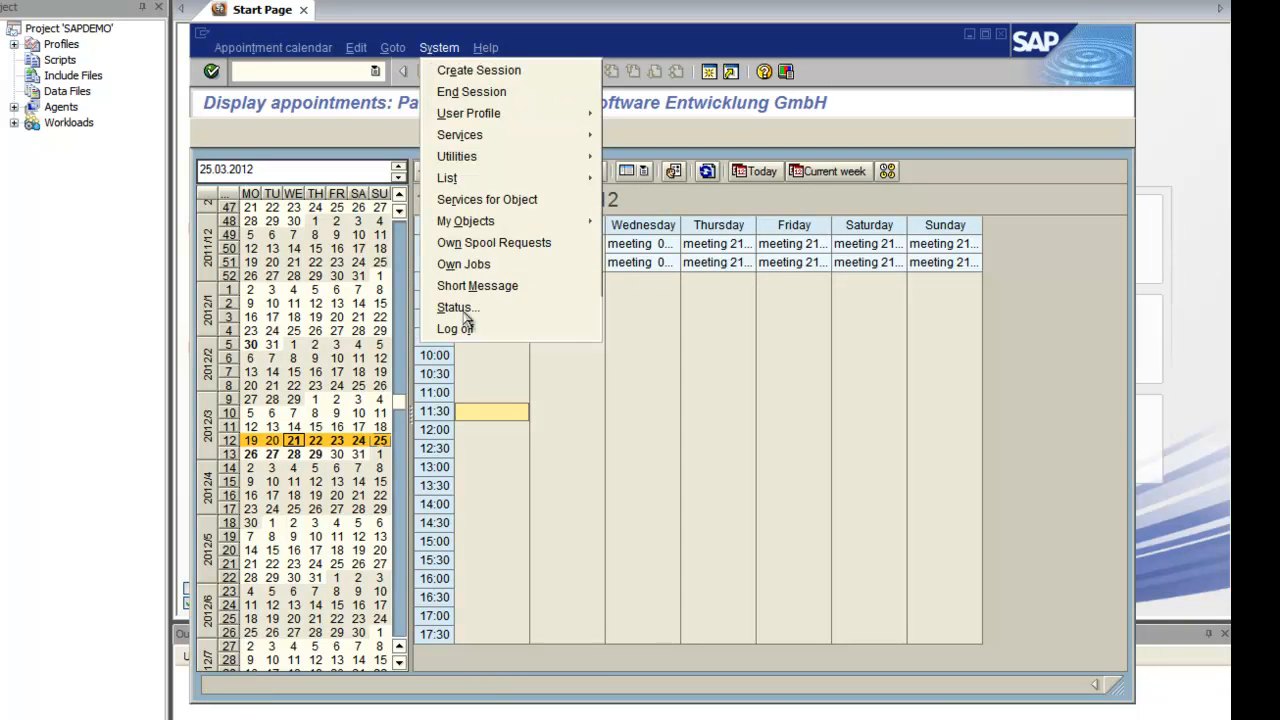
left_click(456, 329)
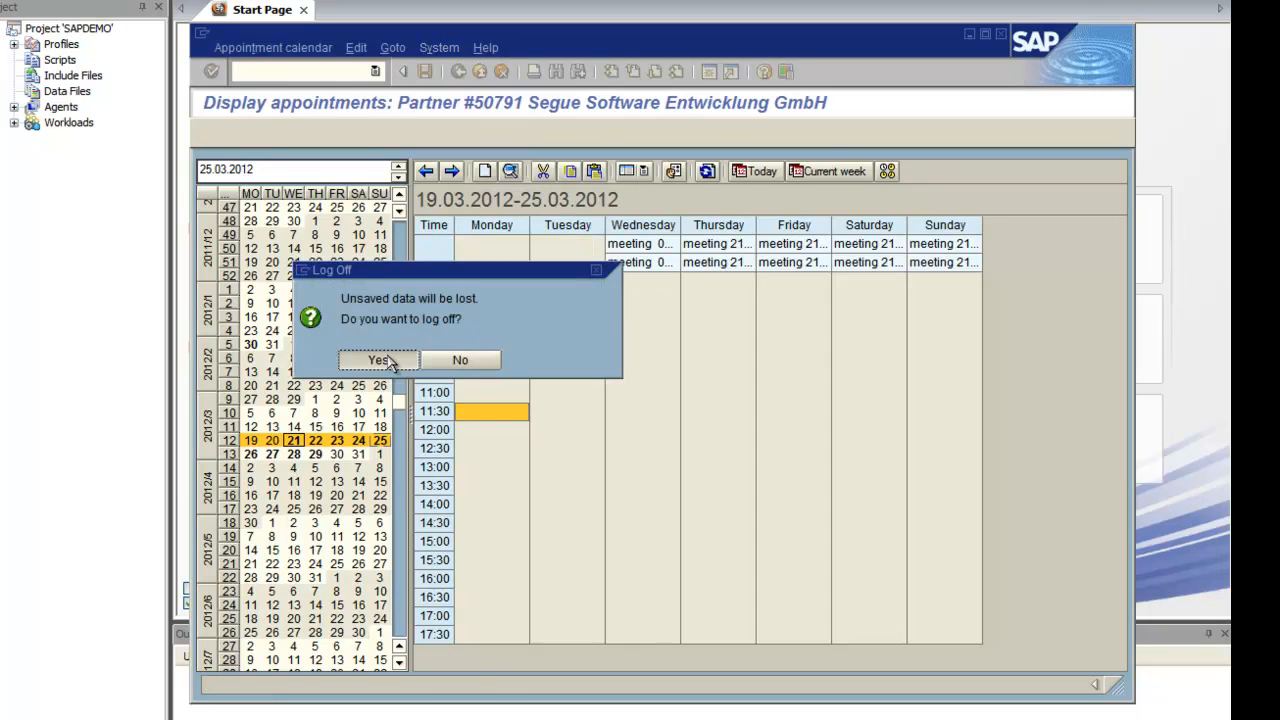
left_click(380, 360)
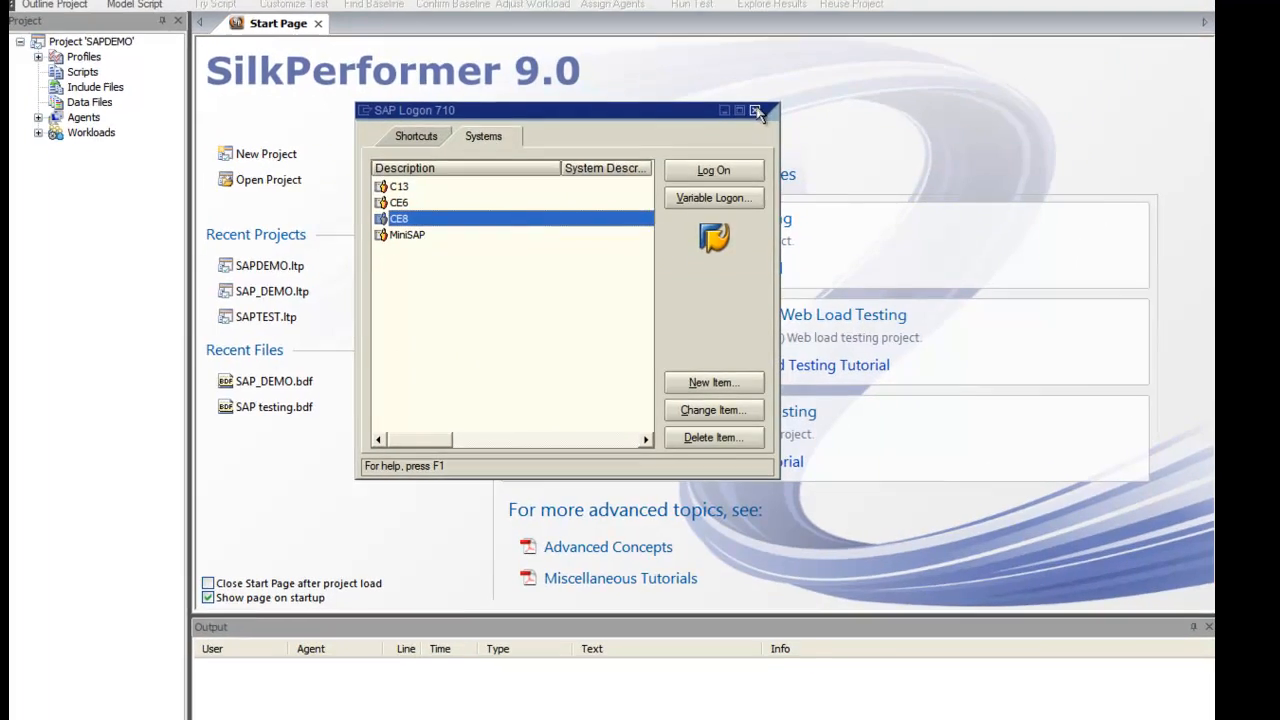
Step: Save the recorded script and replace the masked SapGuiLogon password with the real one
left_click(757, 106)
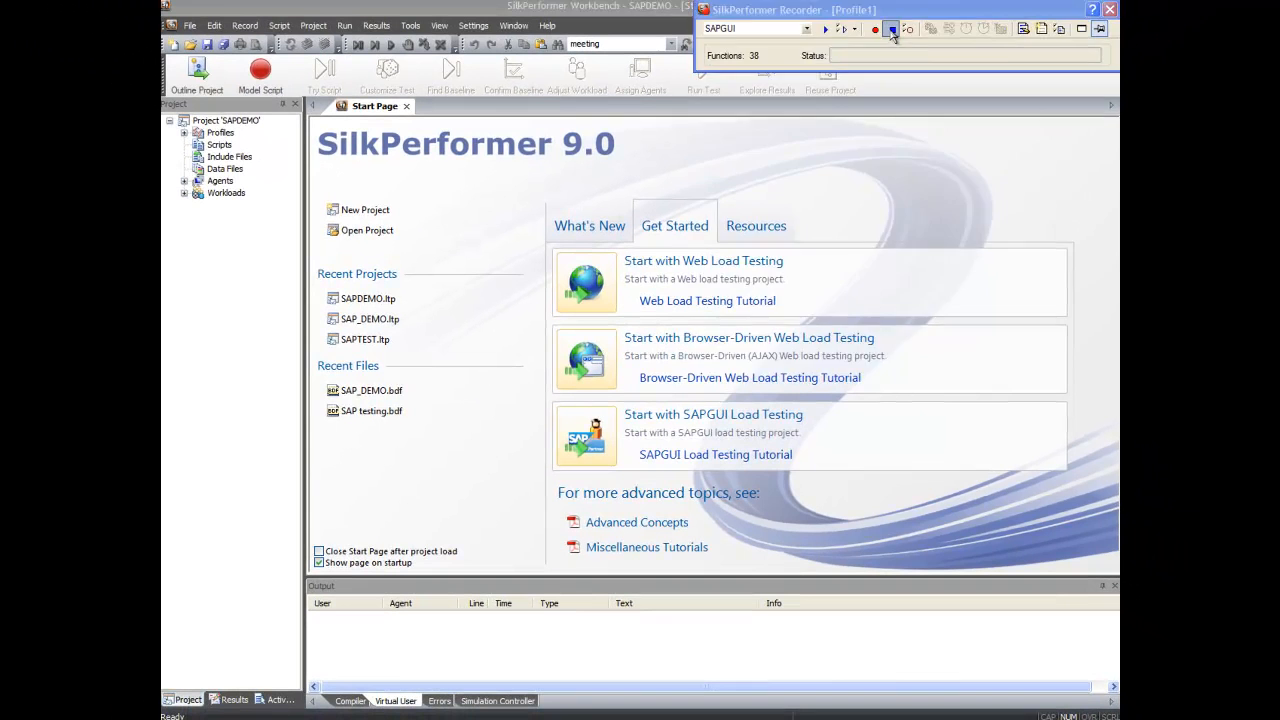
left_click(1080, 276)
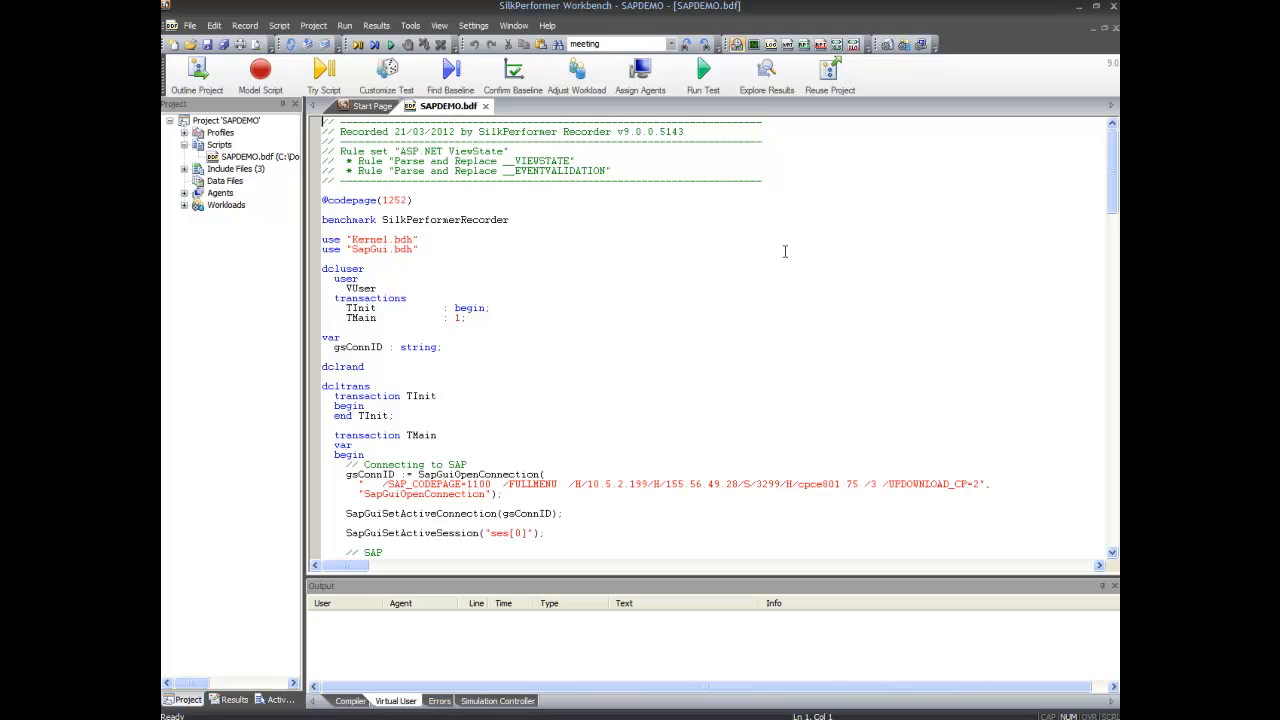
scroll(786, 267, "down", 5)
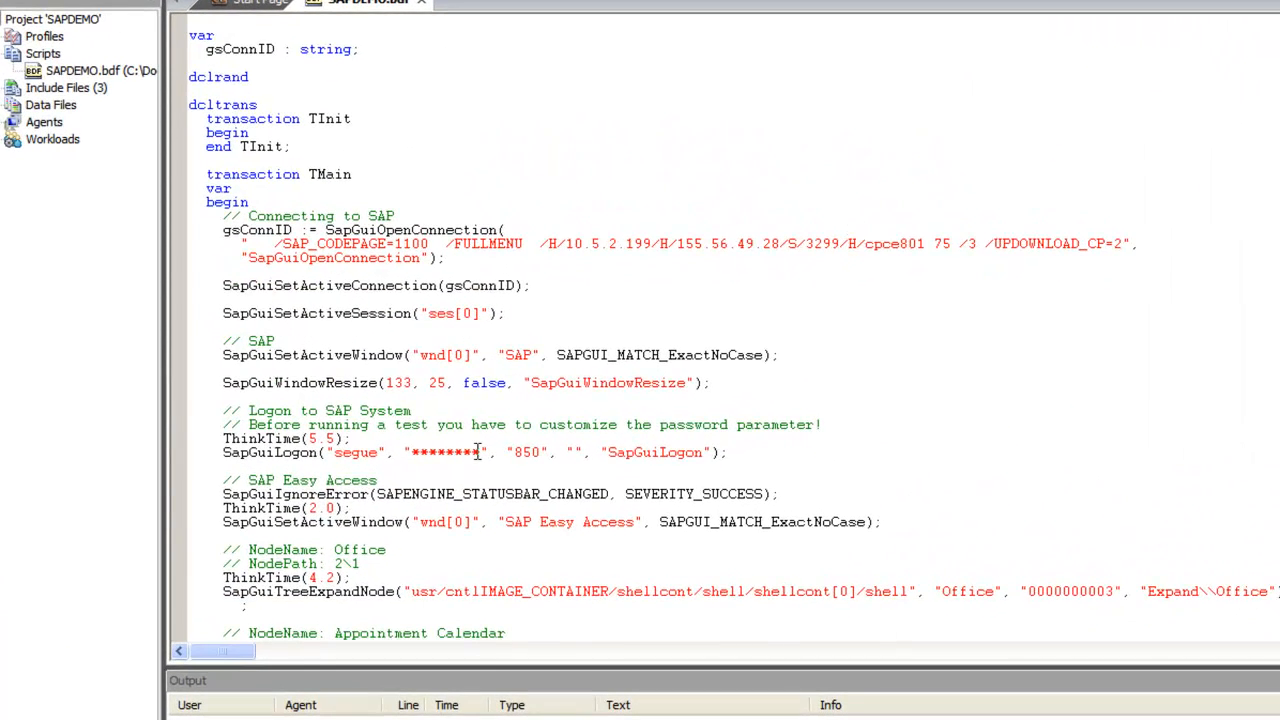
left_click_drag(483, 452, 409, 452)
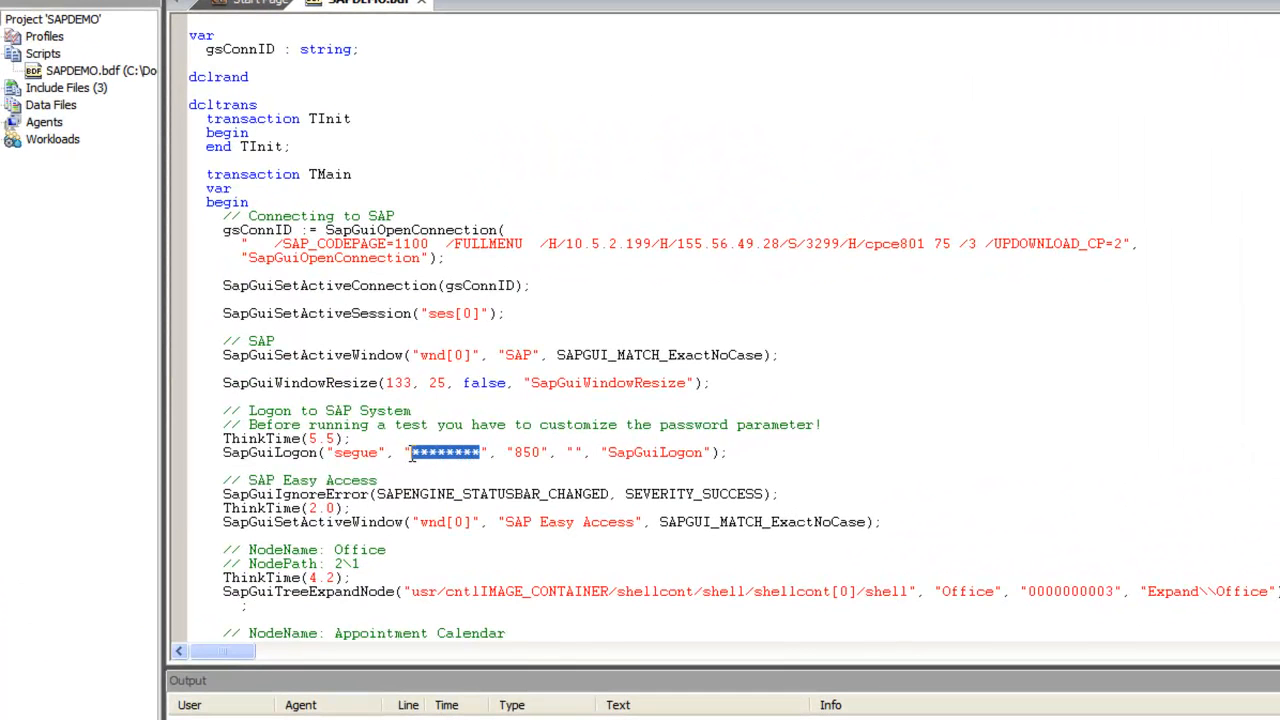
type("segueaut")
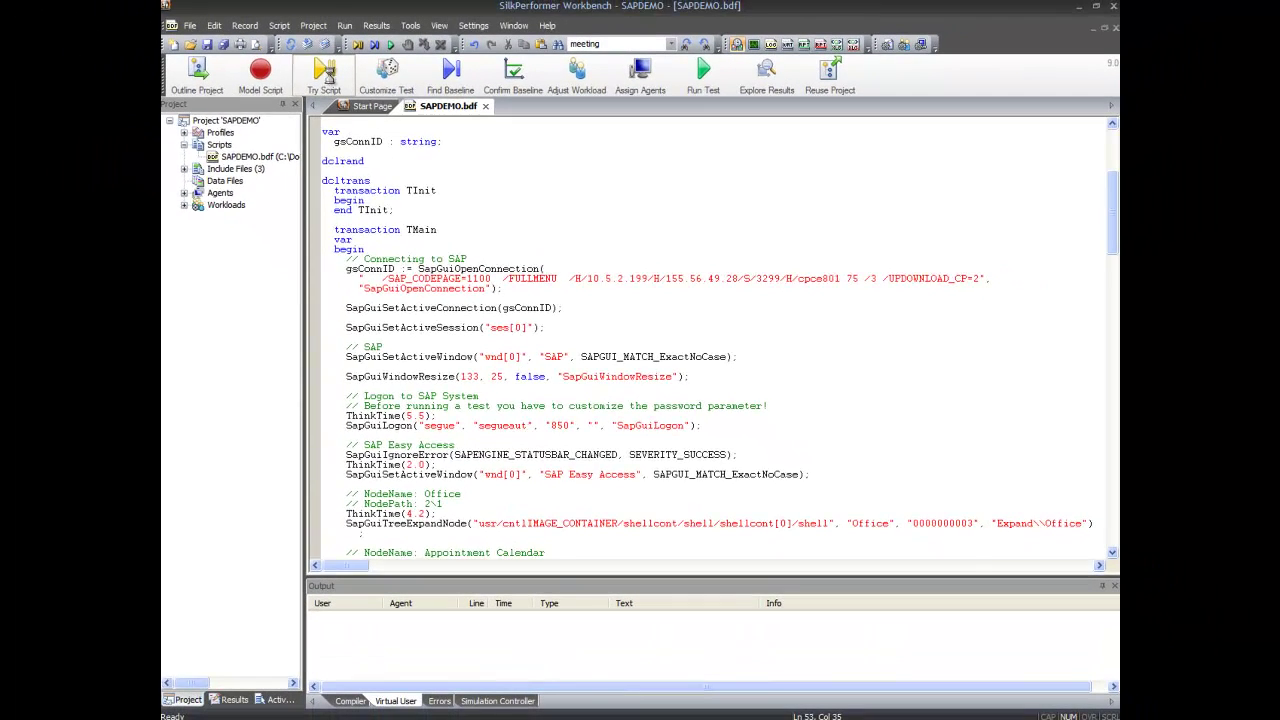
Step: Run Try Script with one virtual user and explore the finished VUser's TrueLog
left_click(325, 75)
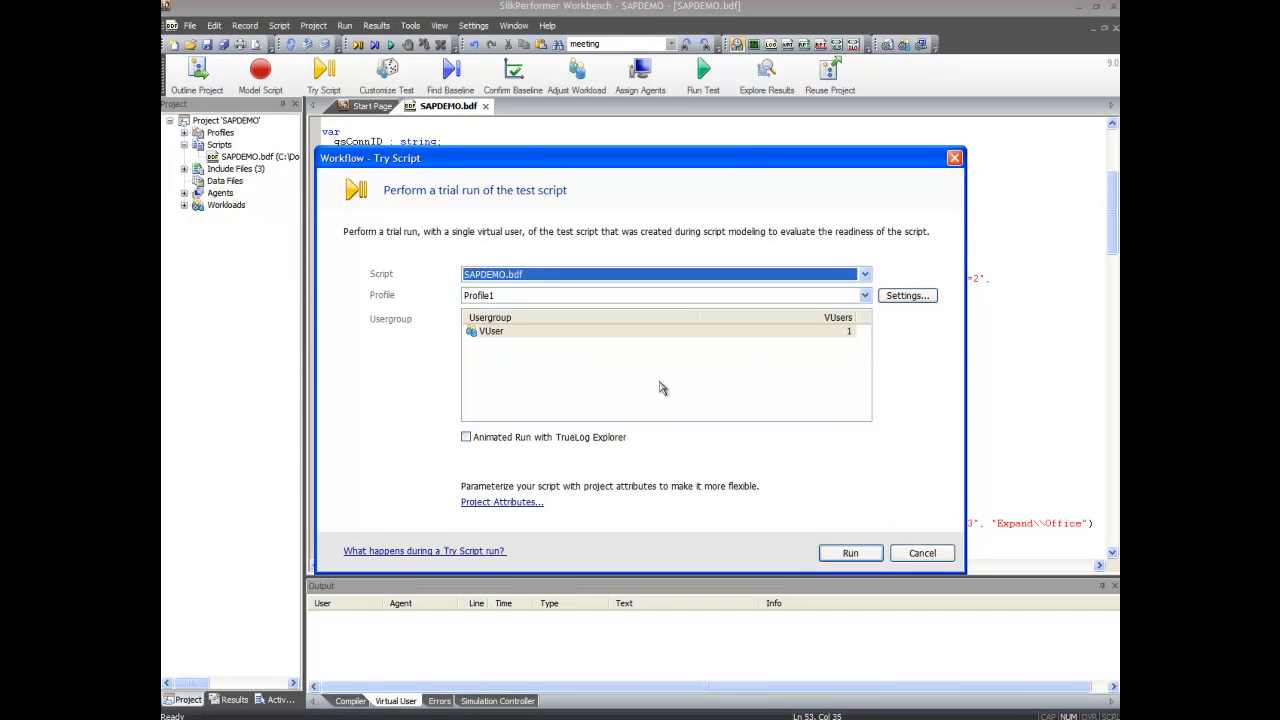
left_click(845, 553)
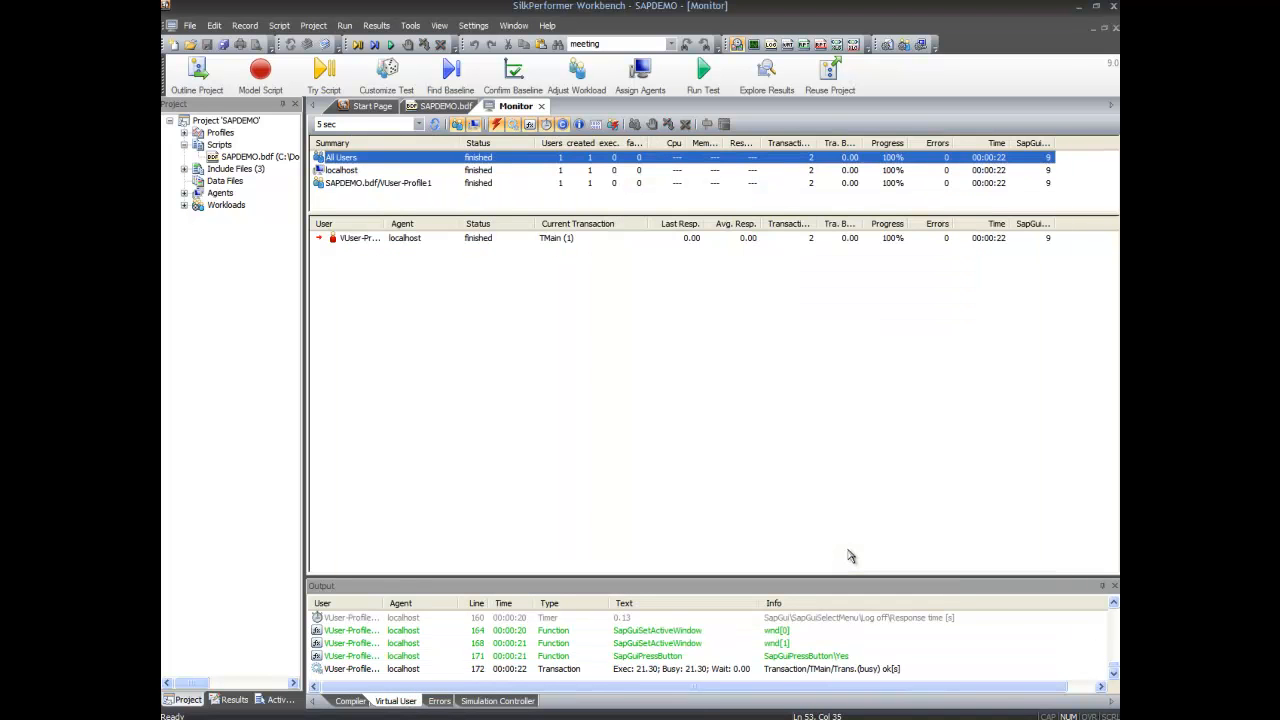
right_click(489, 243)
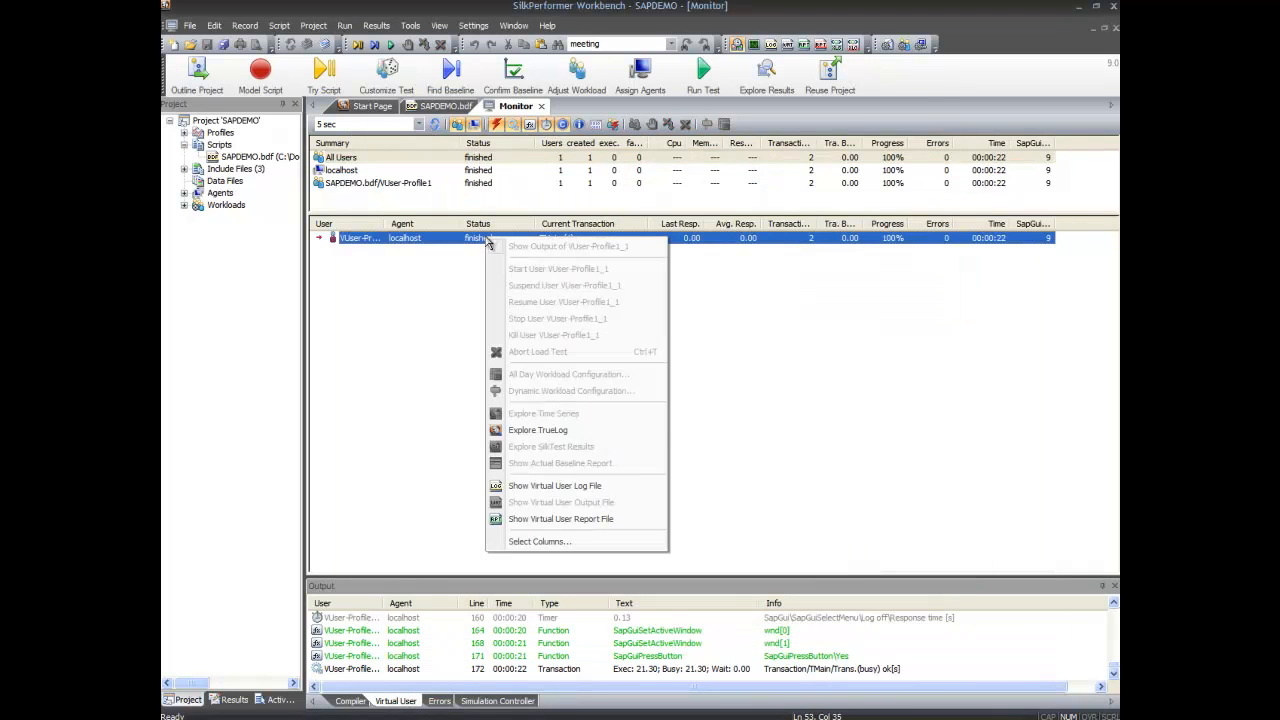
left_click(612, 438)
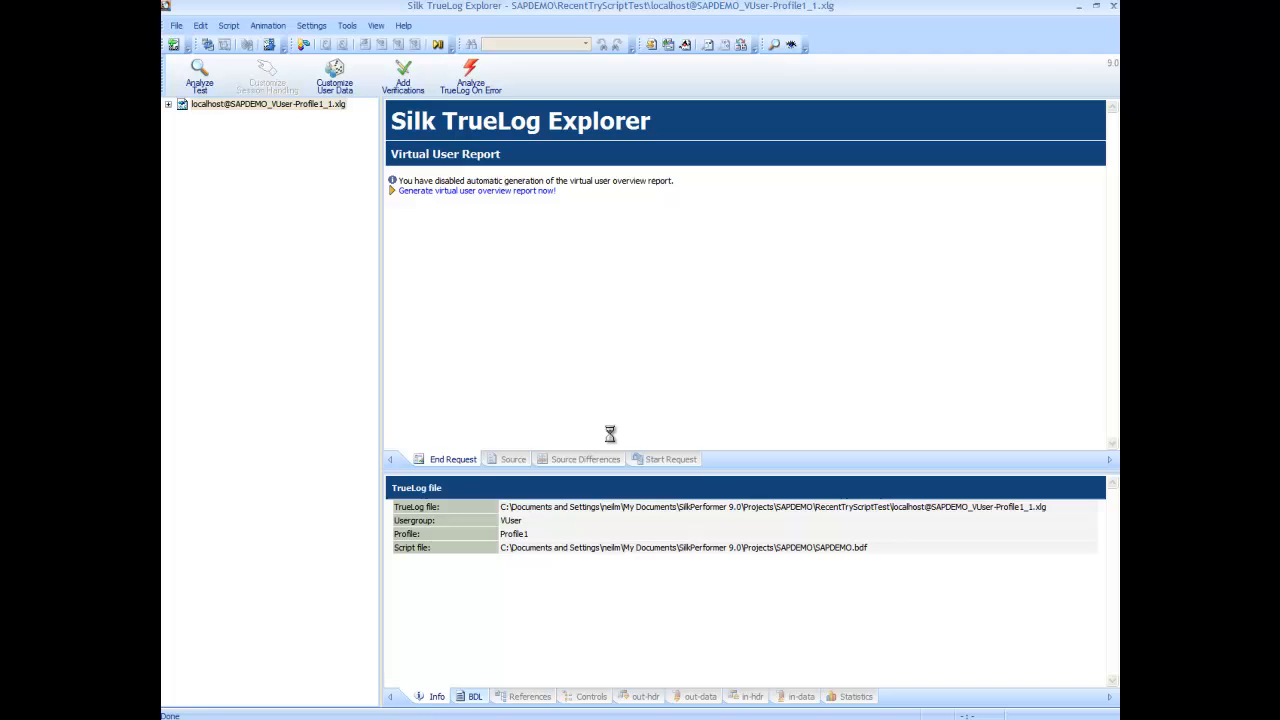
Step: Expand TMain and step through the replayed logon, Easy Access, calendar and Create Appointment screens
left_click(168, 105)
left_click(183, 129)
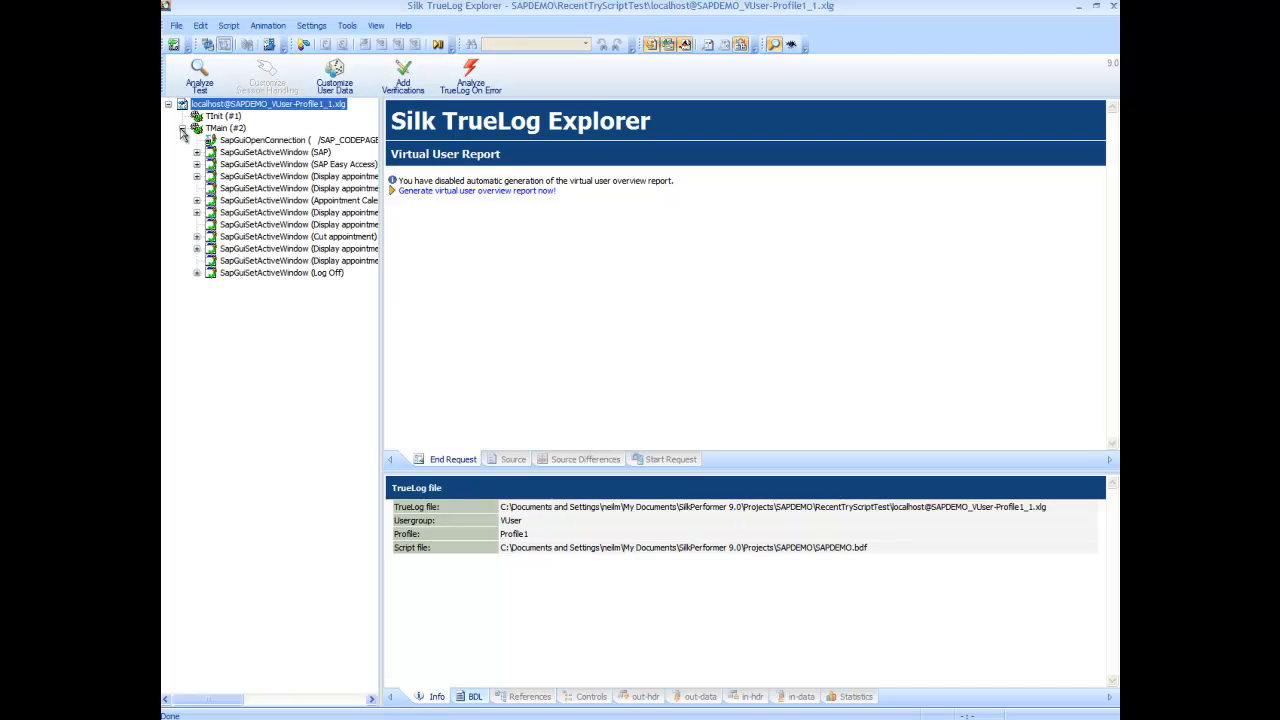
left_click(250, 140)
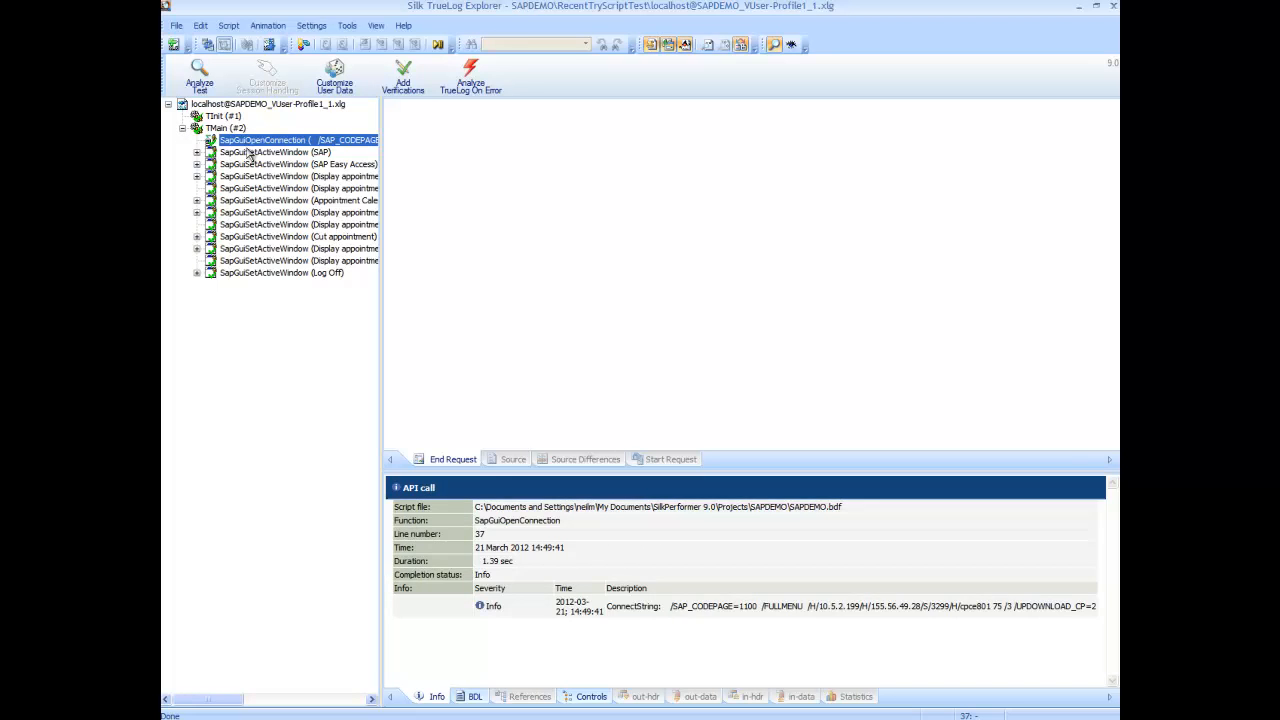
left_click(270, 164)
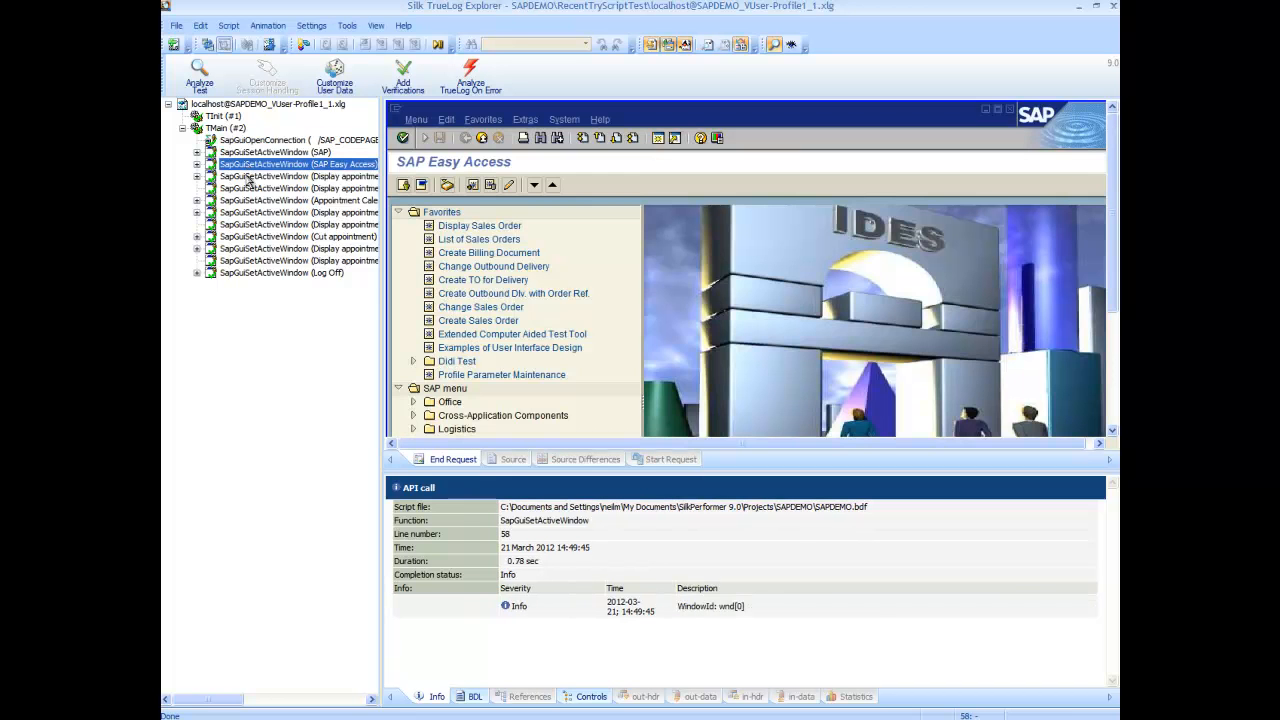
left_click(250, 177)
left_click(250, 189)
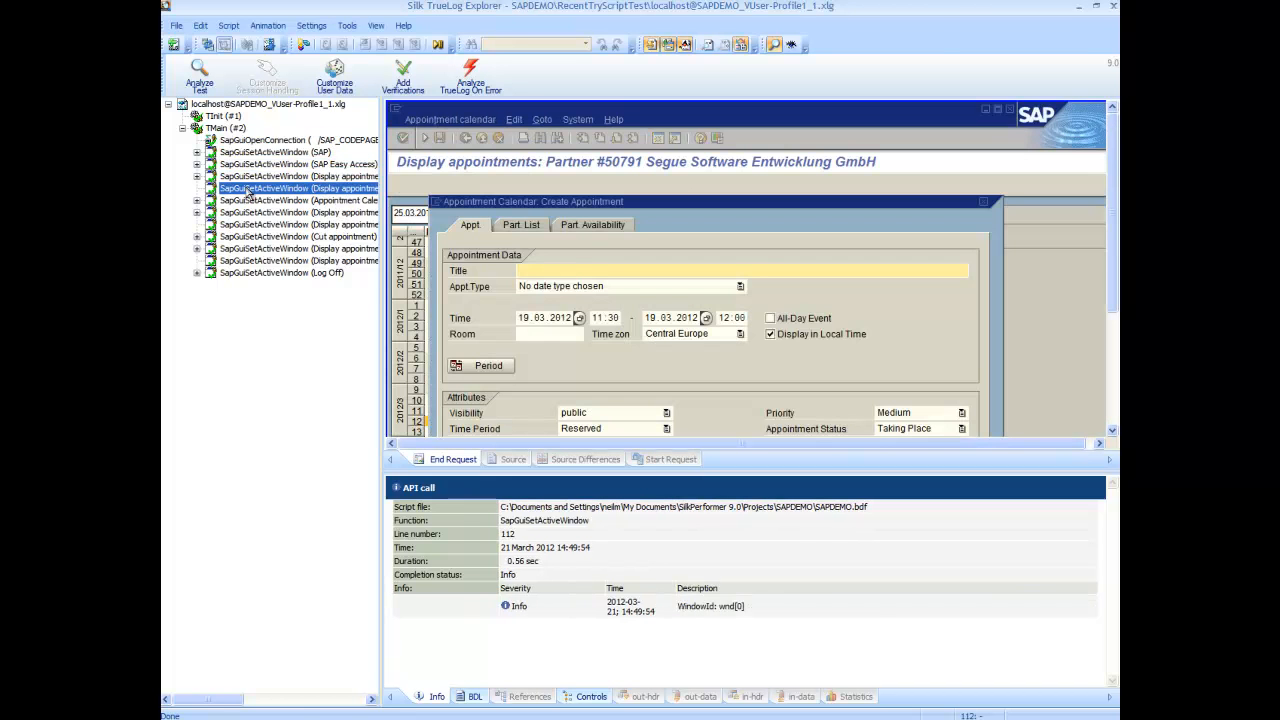
left_click(250, 201)
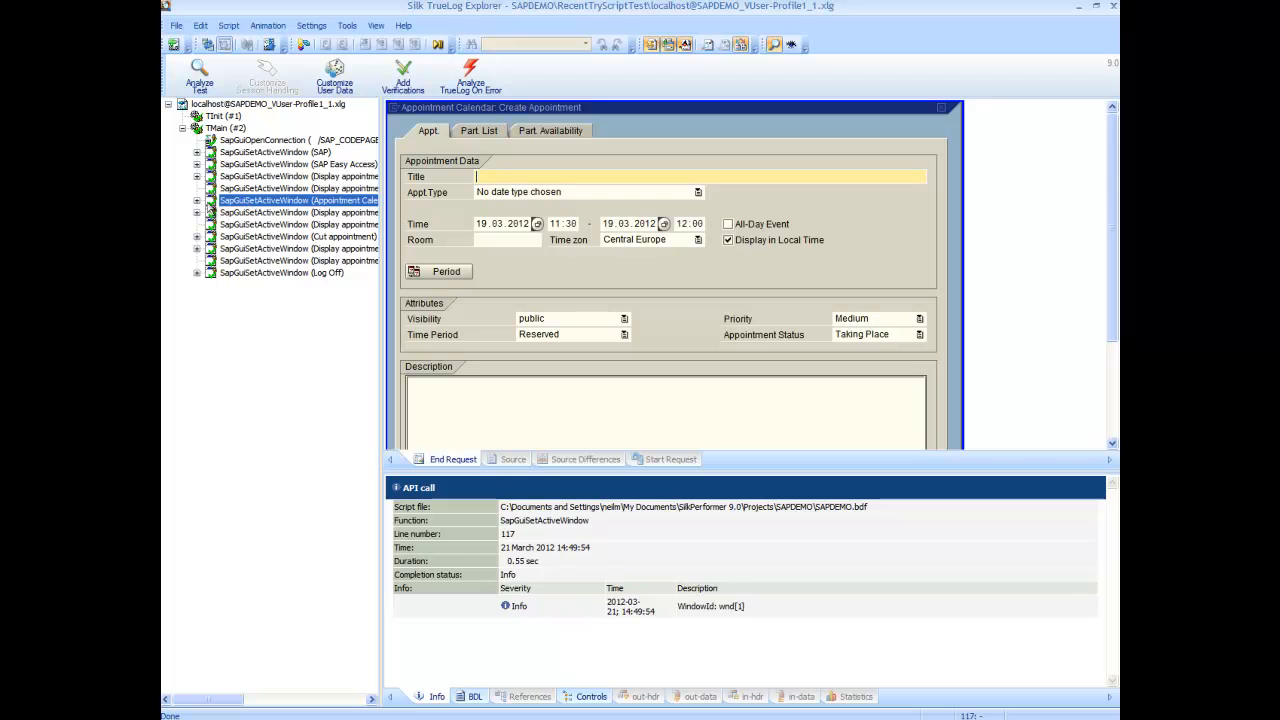
Step: Expand the SapGuiRoundtrip node and select the SapGuiSetText (meeting name) call
left_click(198, 201)
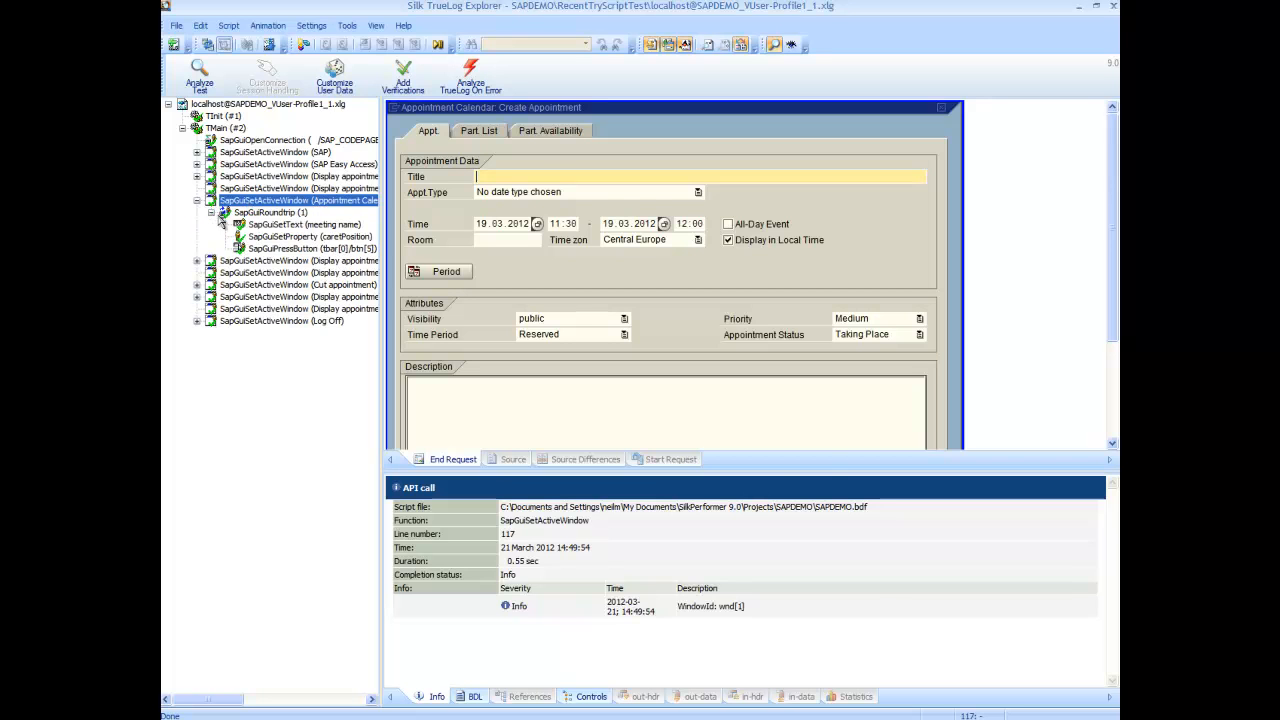
left_click(283, 225)
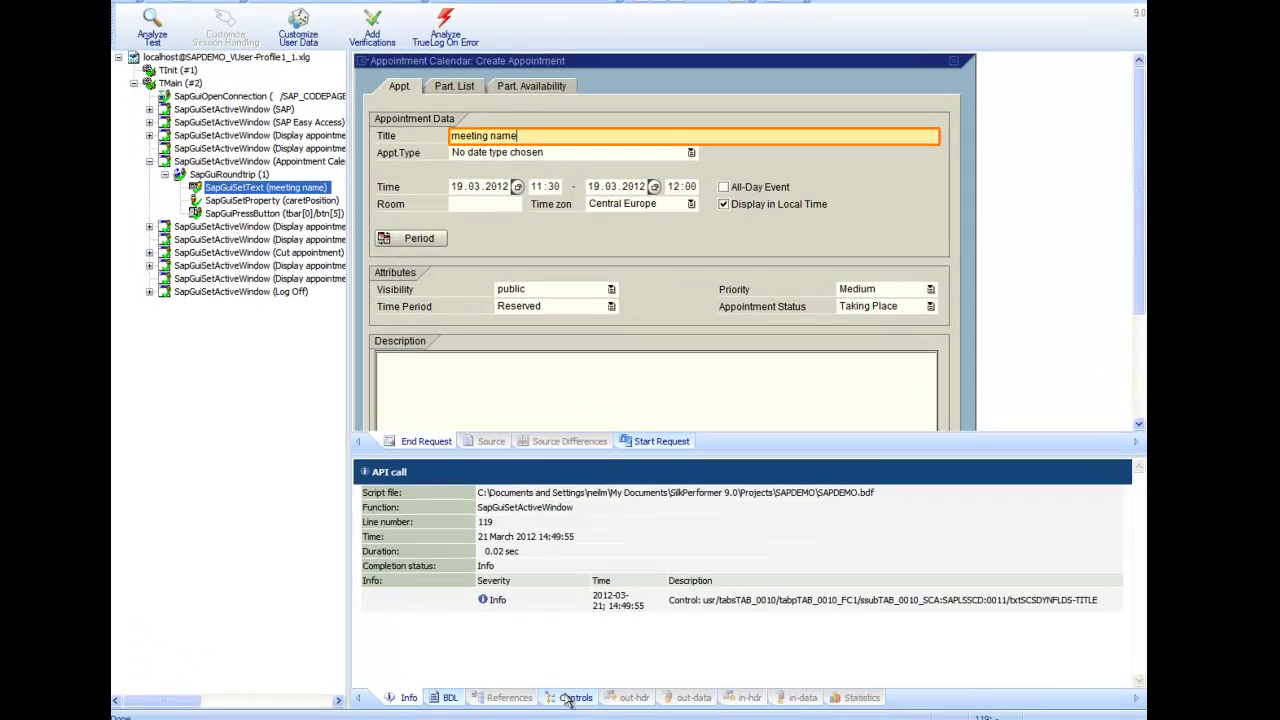
left_click(591, 696)
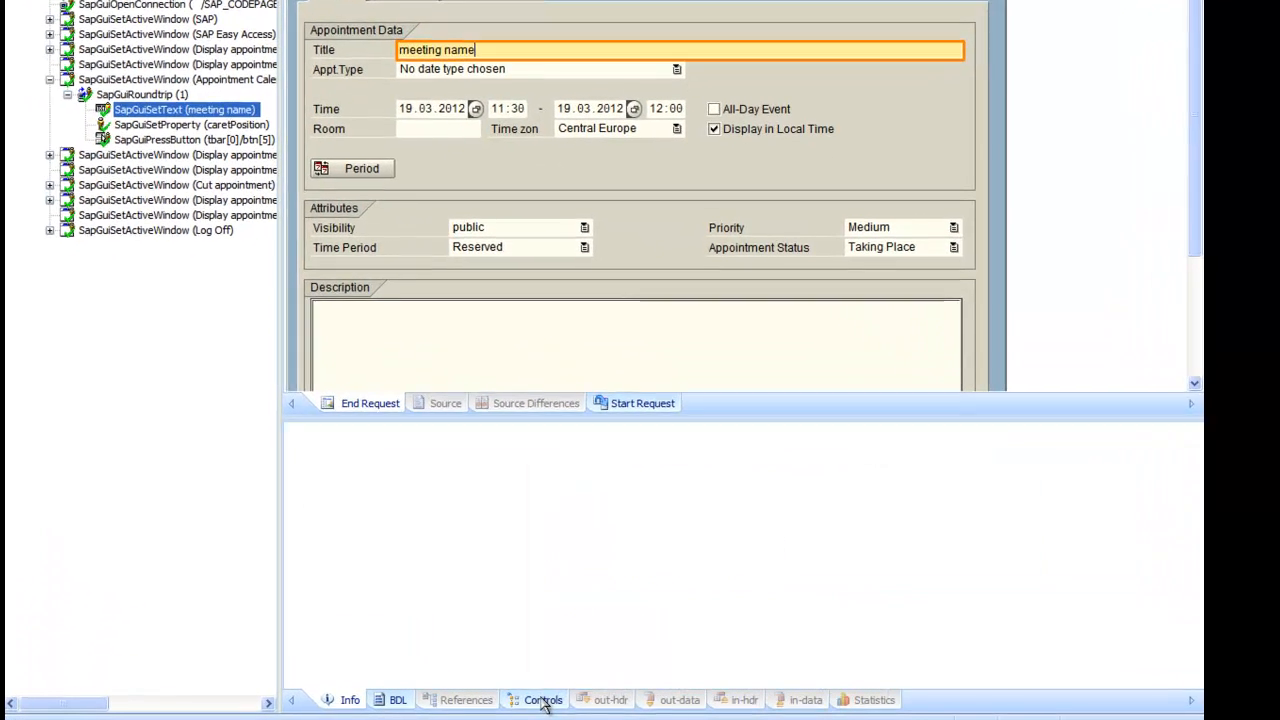
left_click(592, 572)
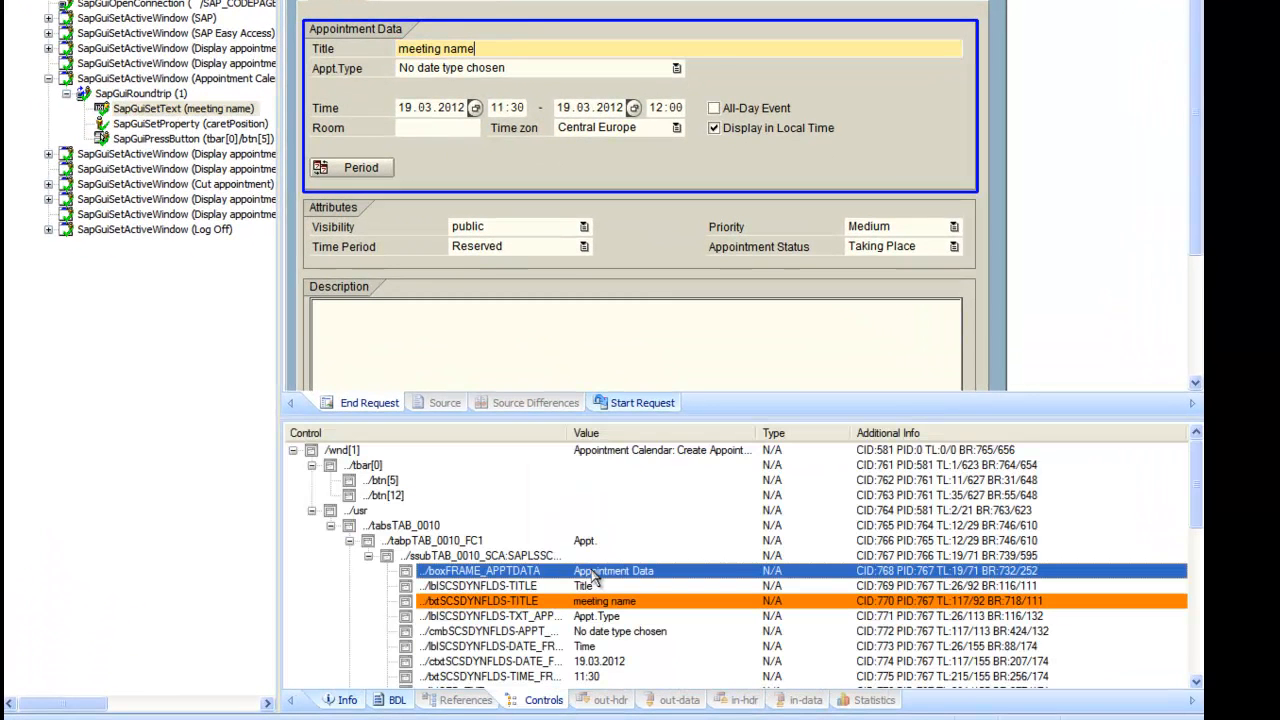
left_click(586, 588)
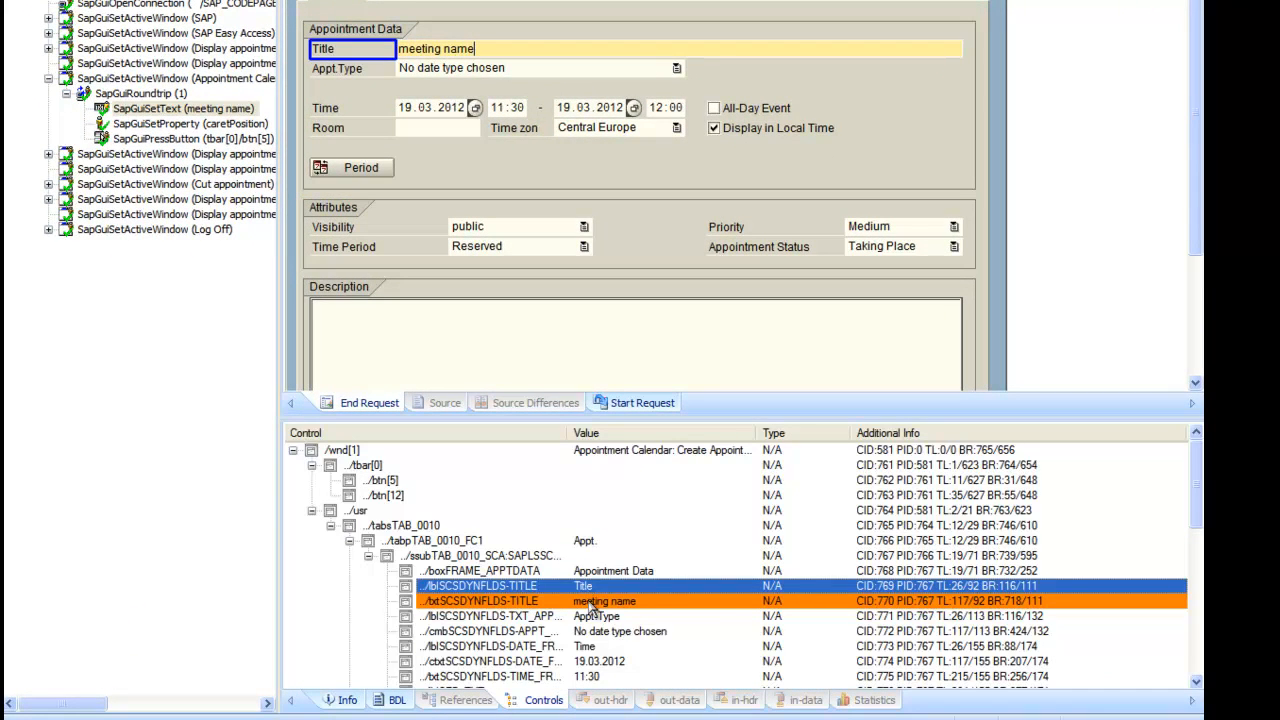
left_click(597, 616)
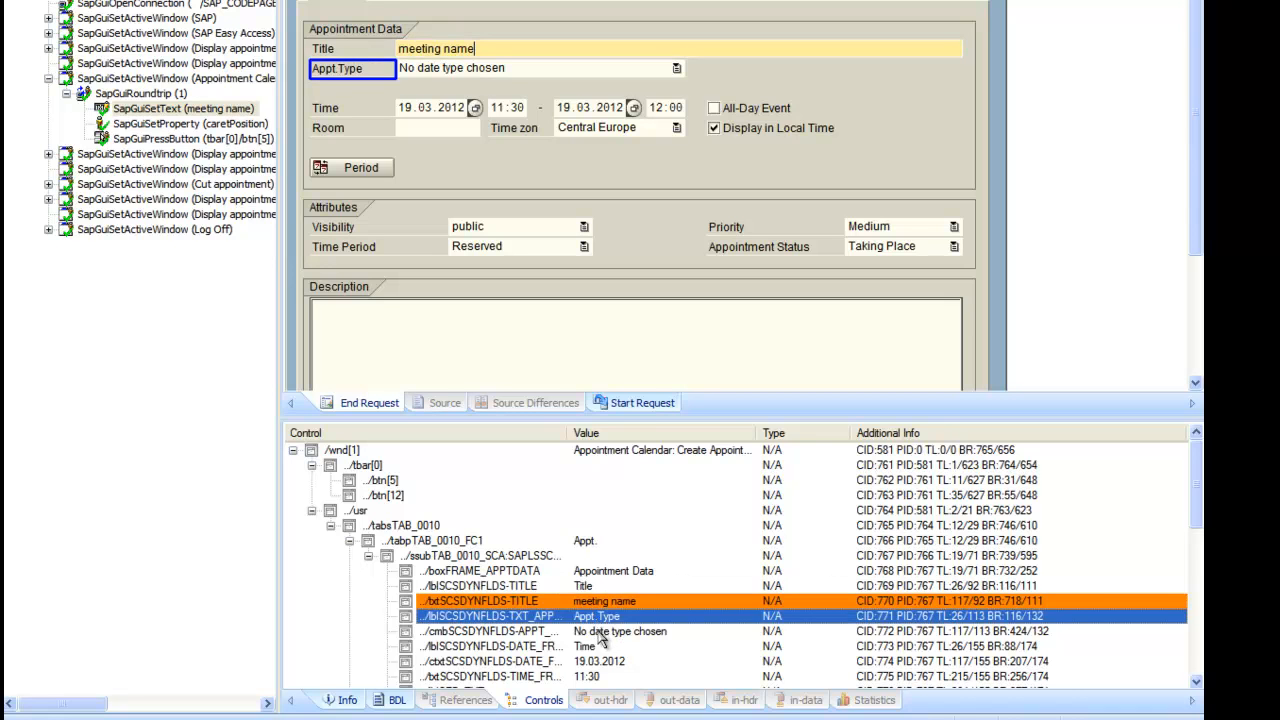
left_click(601, 632)
left_click(591, 648)
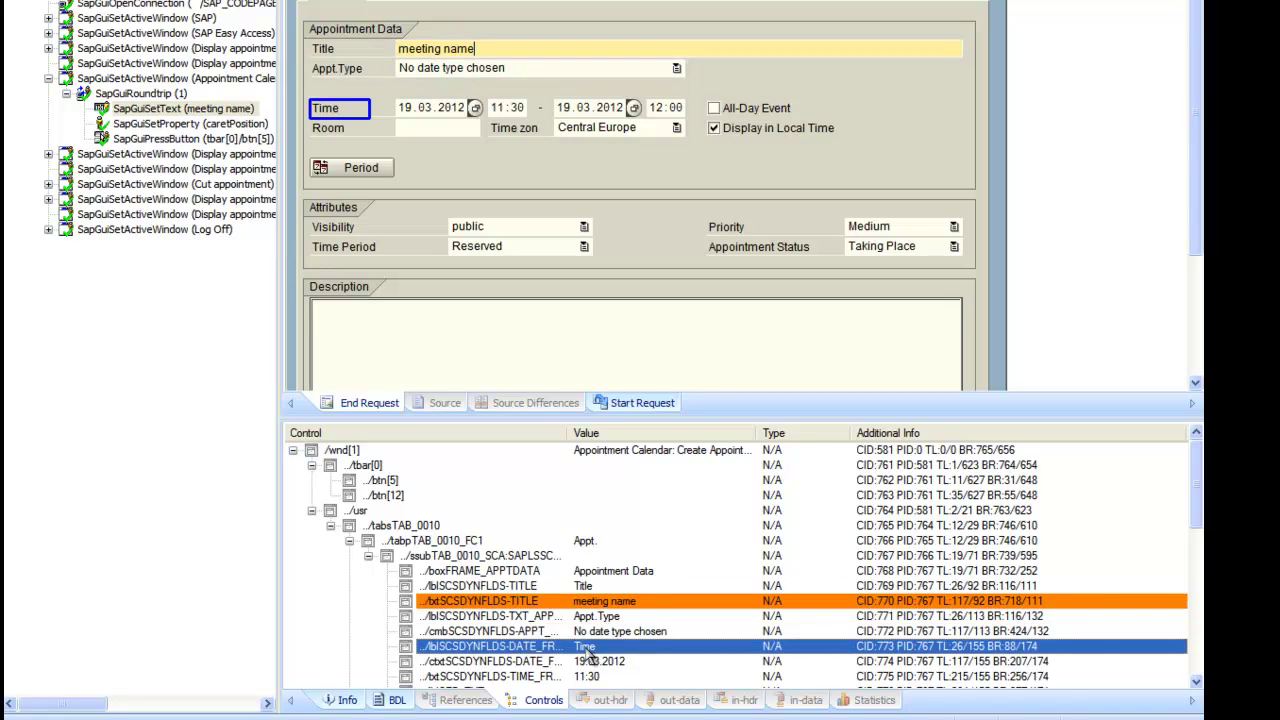
left_click(614, 572)
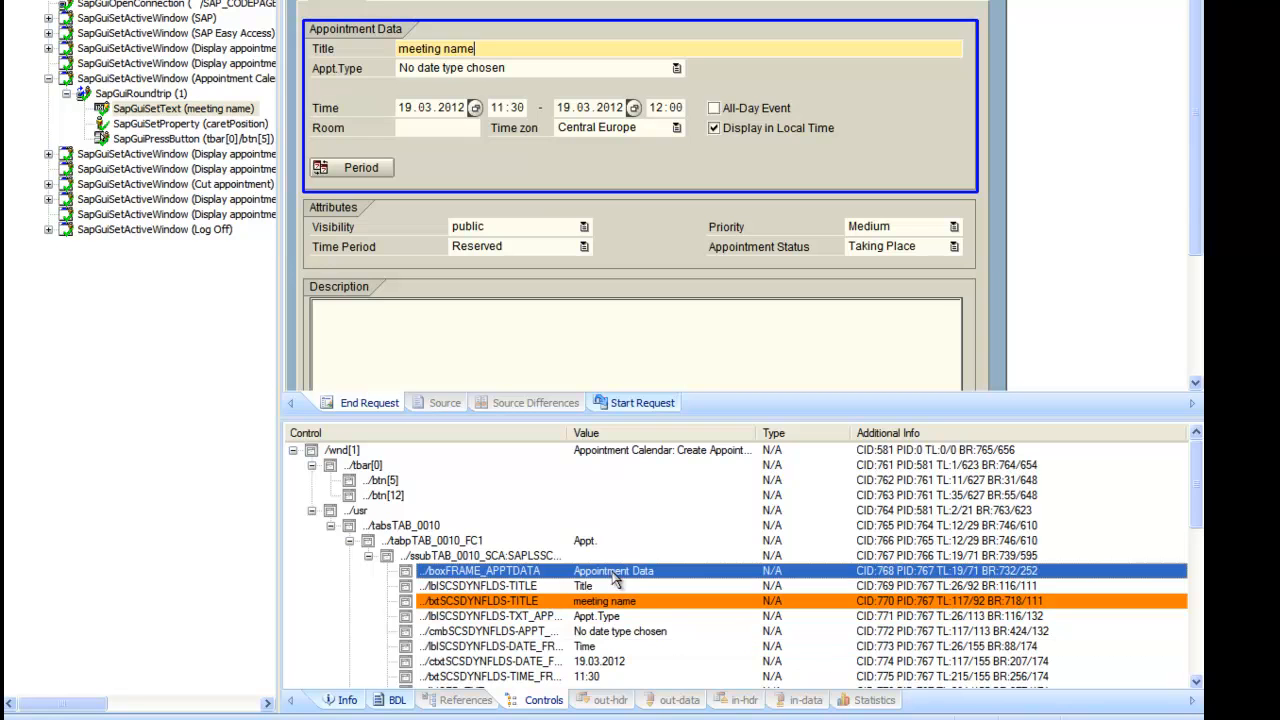
left_click(614, 601)
left_click(490, 50)
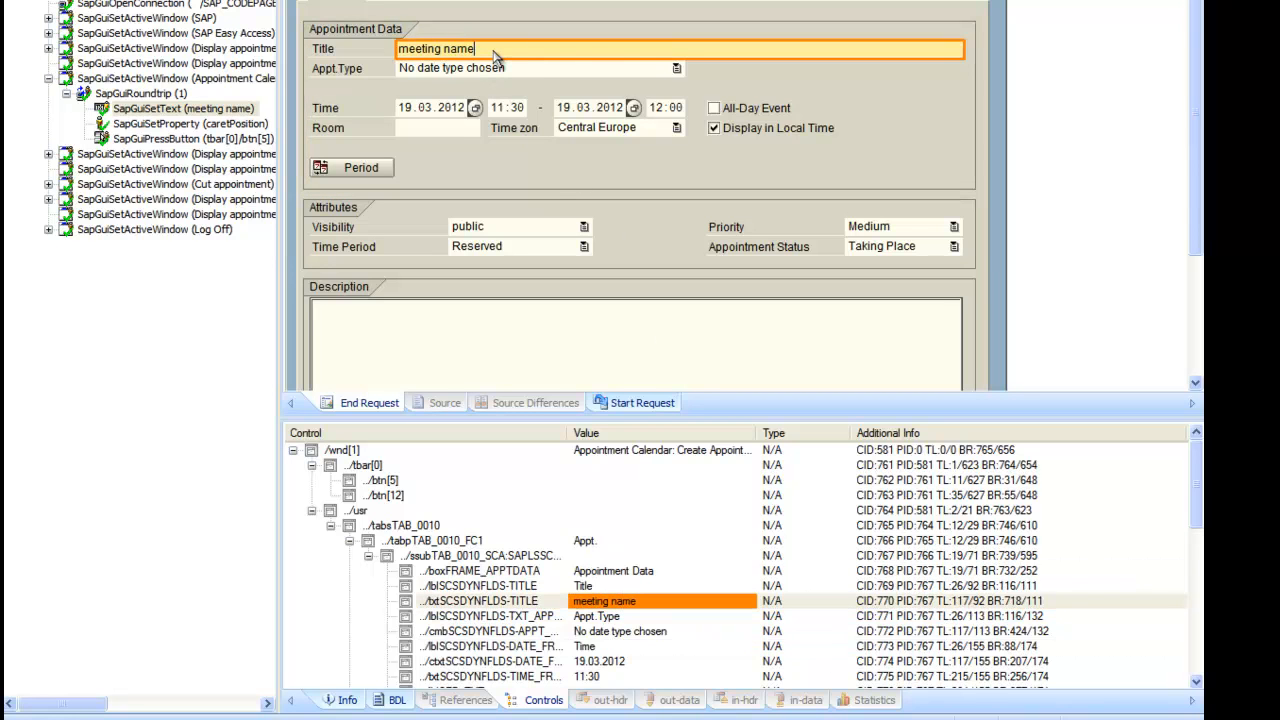
Step: Customize the Title field's value as a parameter from a random variable using Strings from pattern
right_click(493, 52)
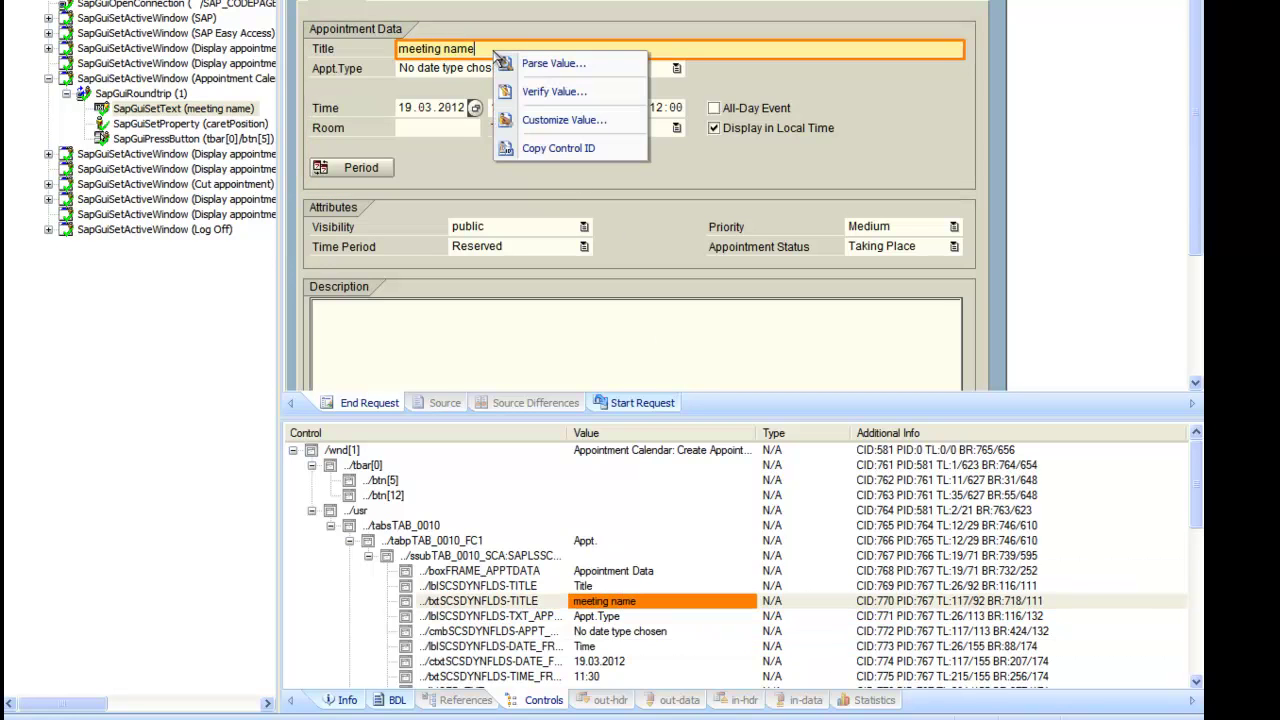
left_click(564, 120)
left_click(712, 437)
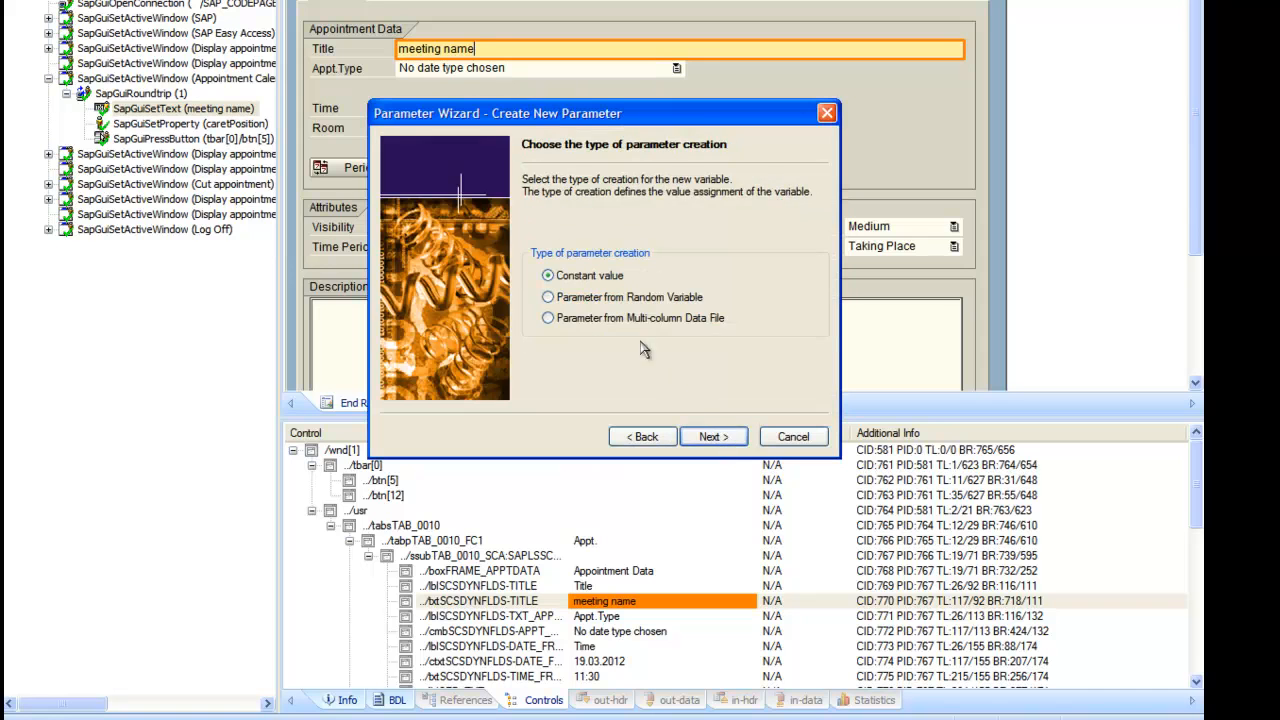
left_click(608, 297)
left_click(712, 437)
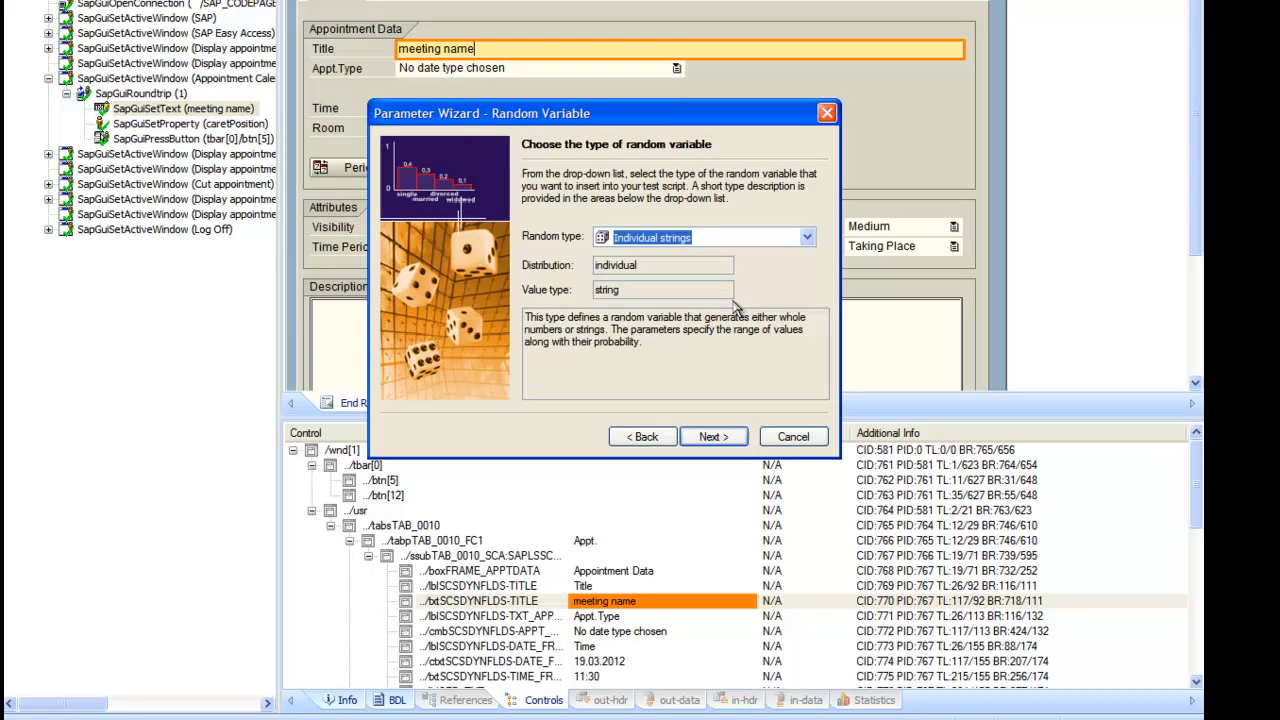
left_click(808, 238)
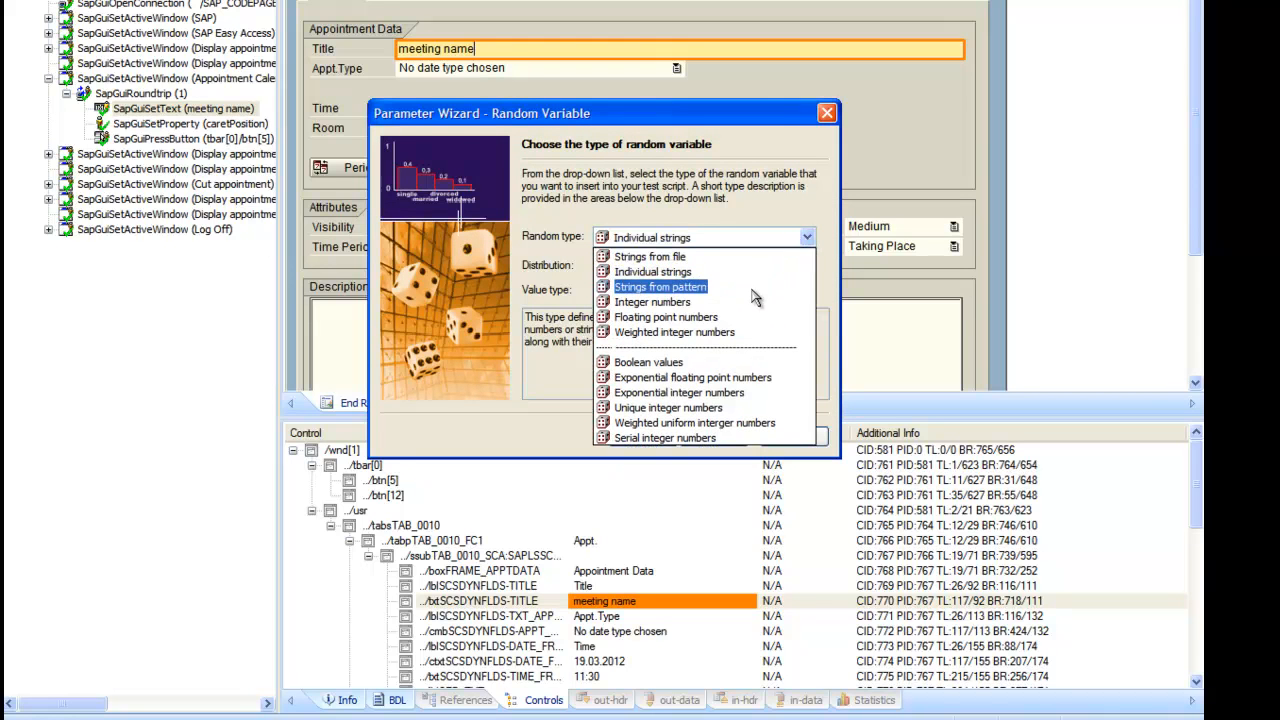
left_click(660, 287)
Step: Keep the uppercase pattern with length 10, use a new value per transaction, and finish
left_click(712, 437)
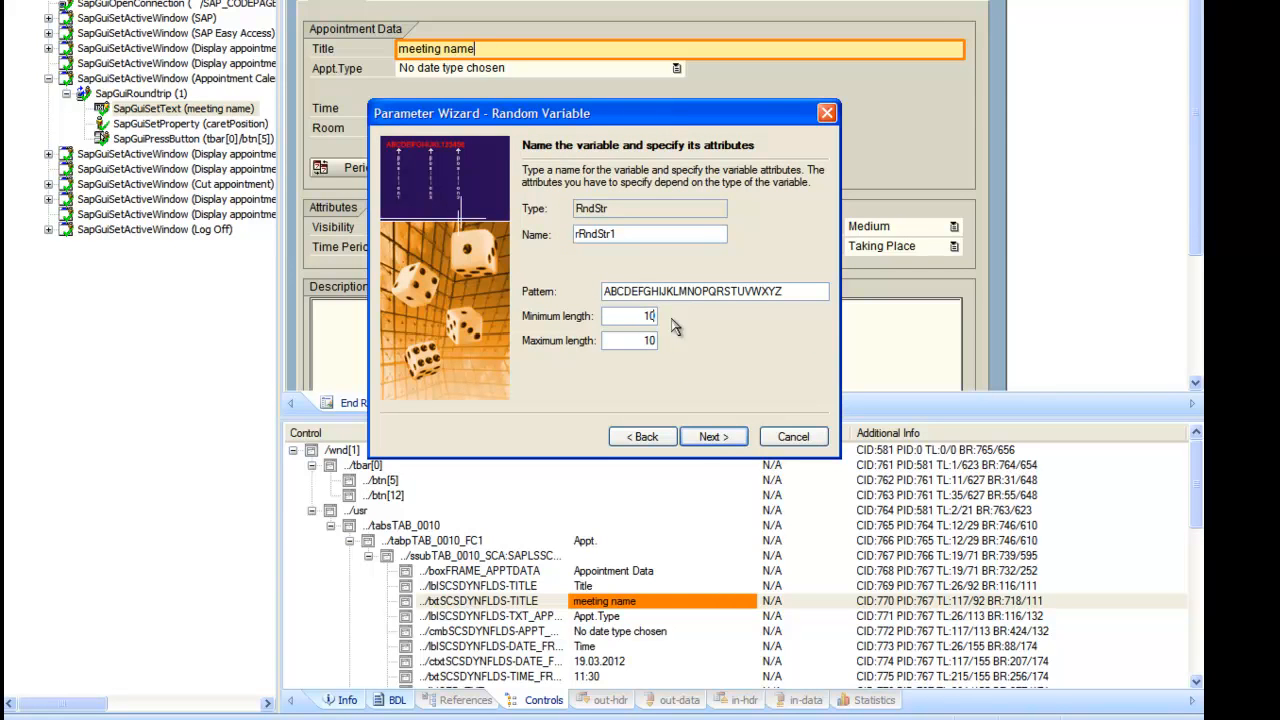
left_click(715, 437)
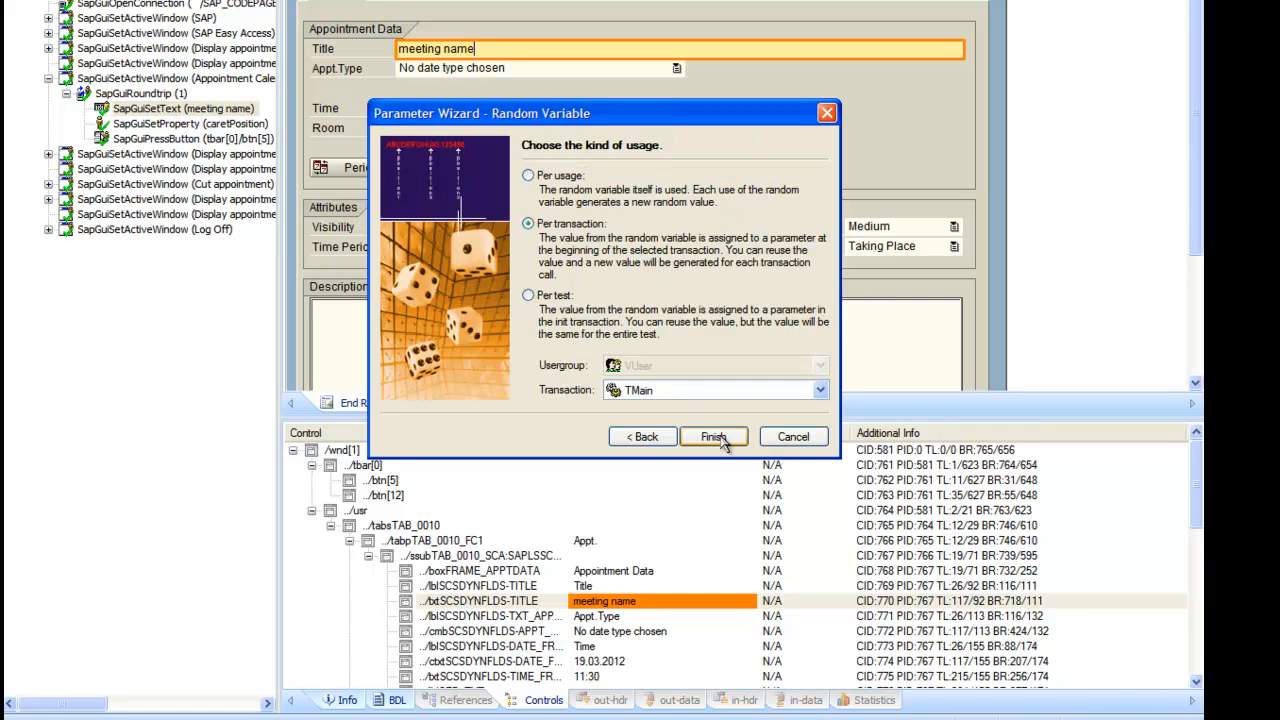
left_click(715, 437)
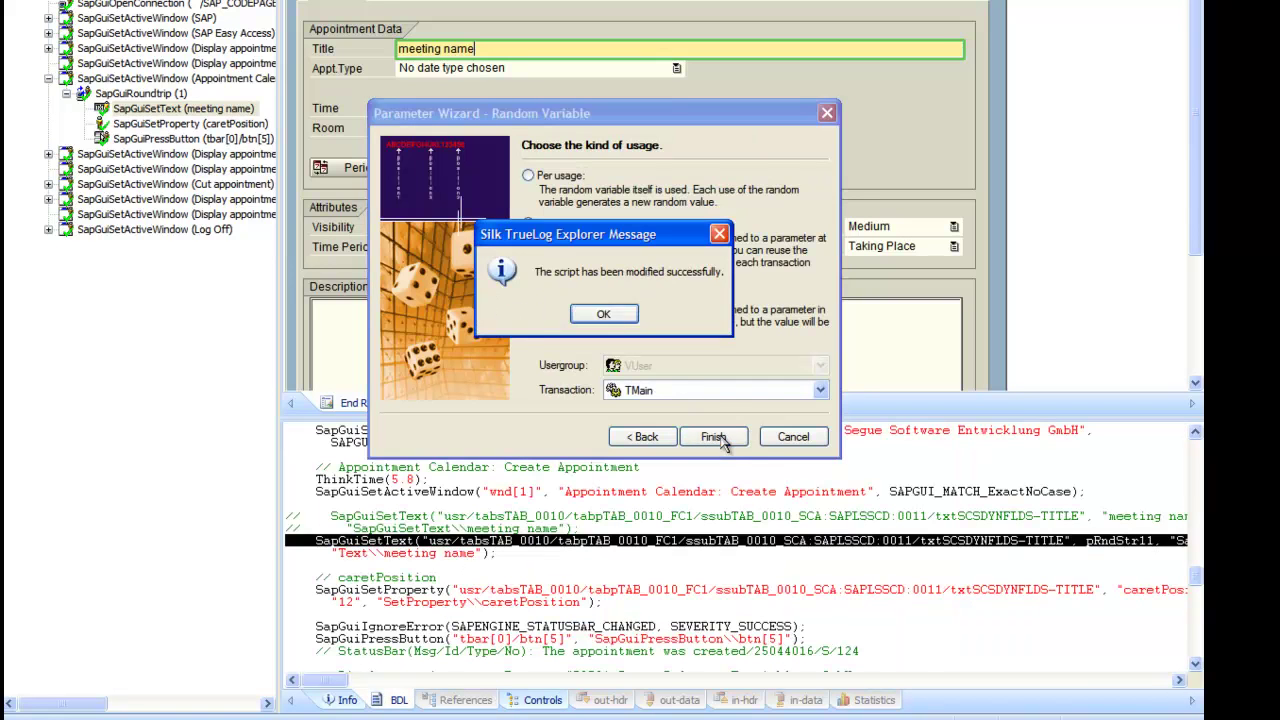
left_click(603, 314)
Step: Verify the Time label's value equals constant 'Time' with Error severity and insert the check
left_click(333, 110)
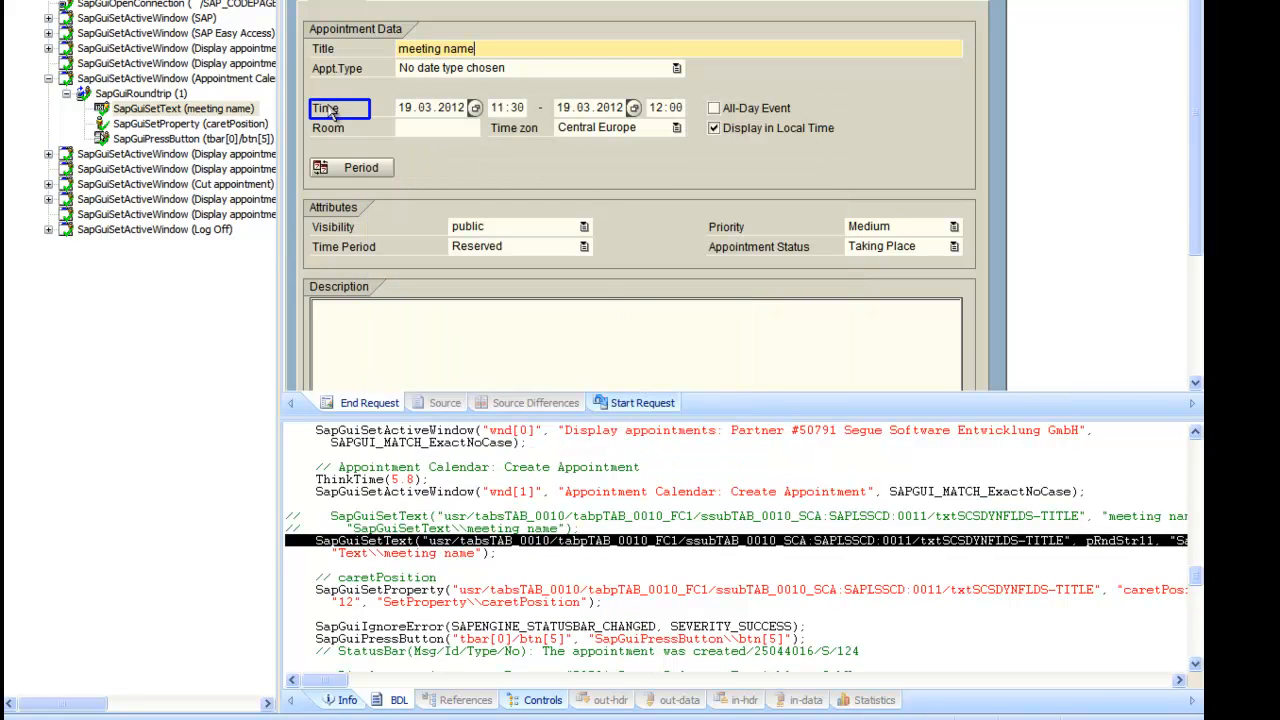
right_click(360, 112)
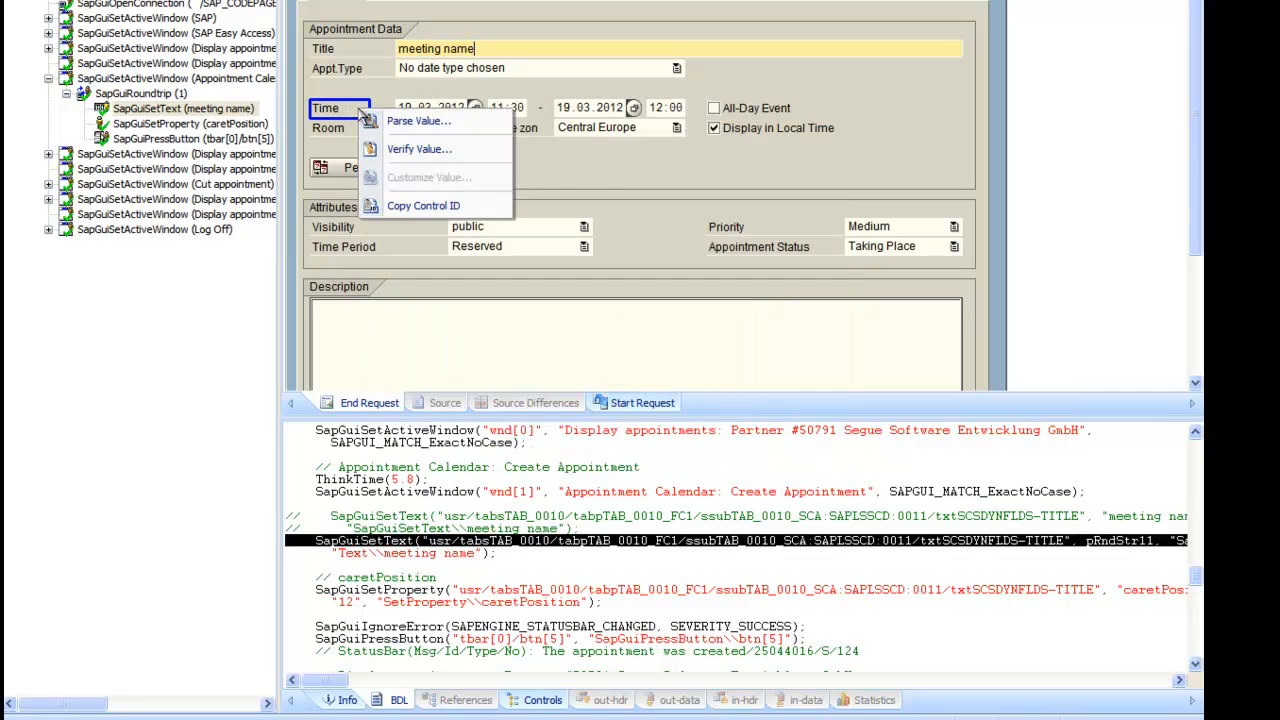
left_click(440, 152)
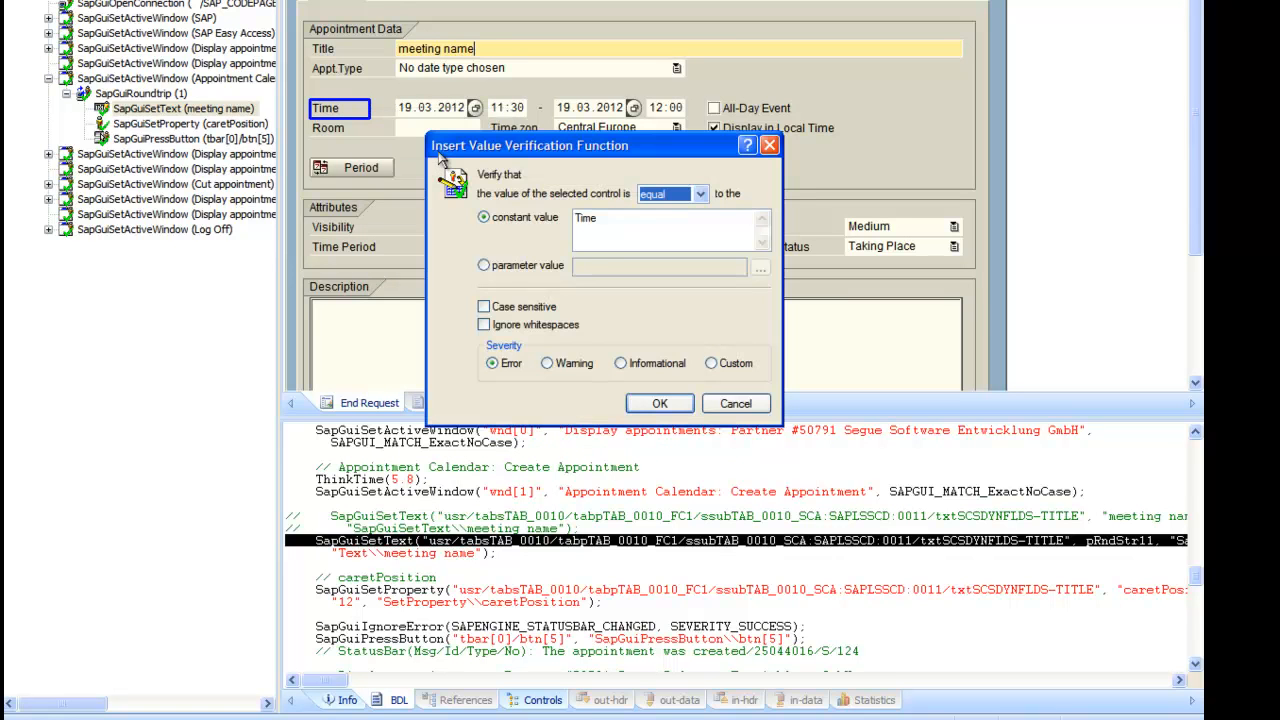
left_click(701, 194)
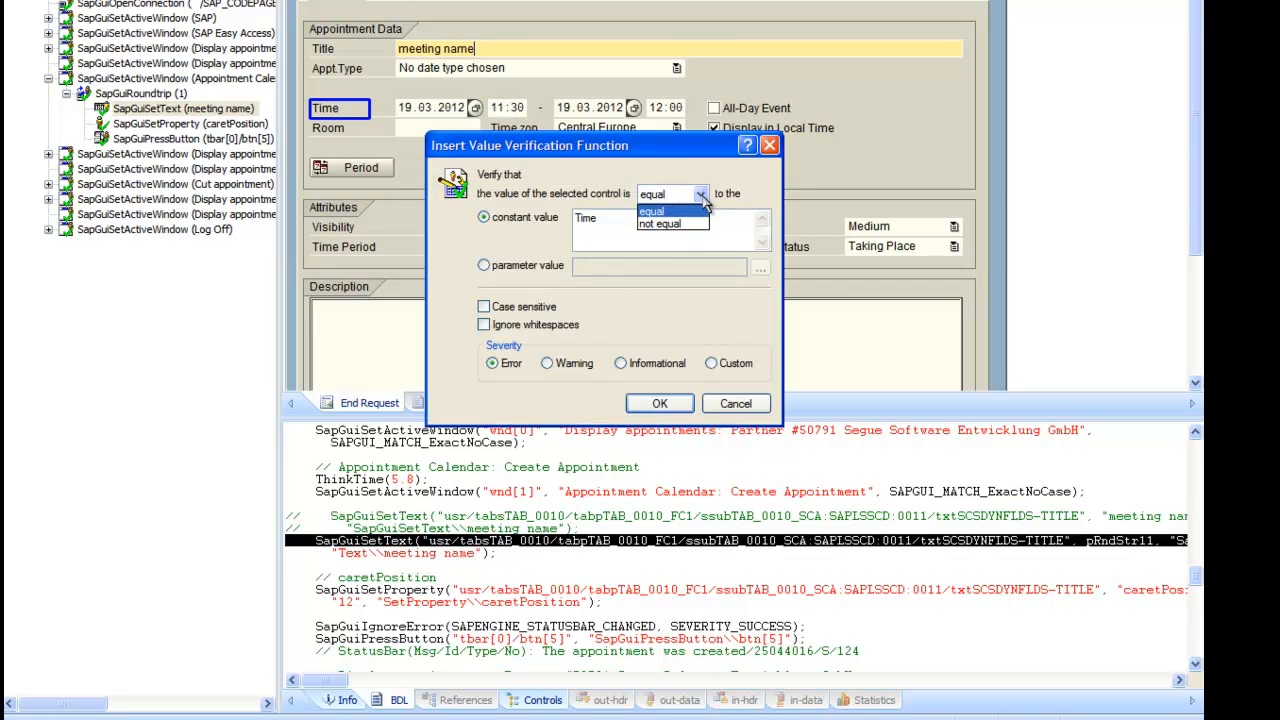
left_click(703, 197)
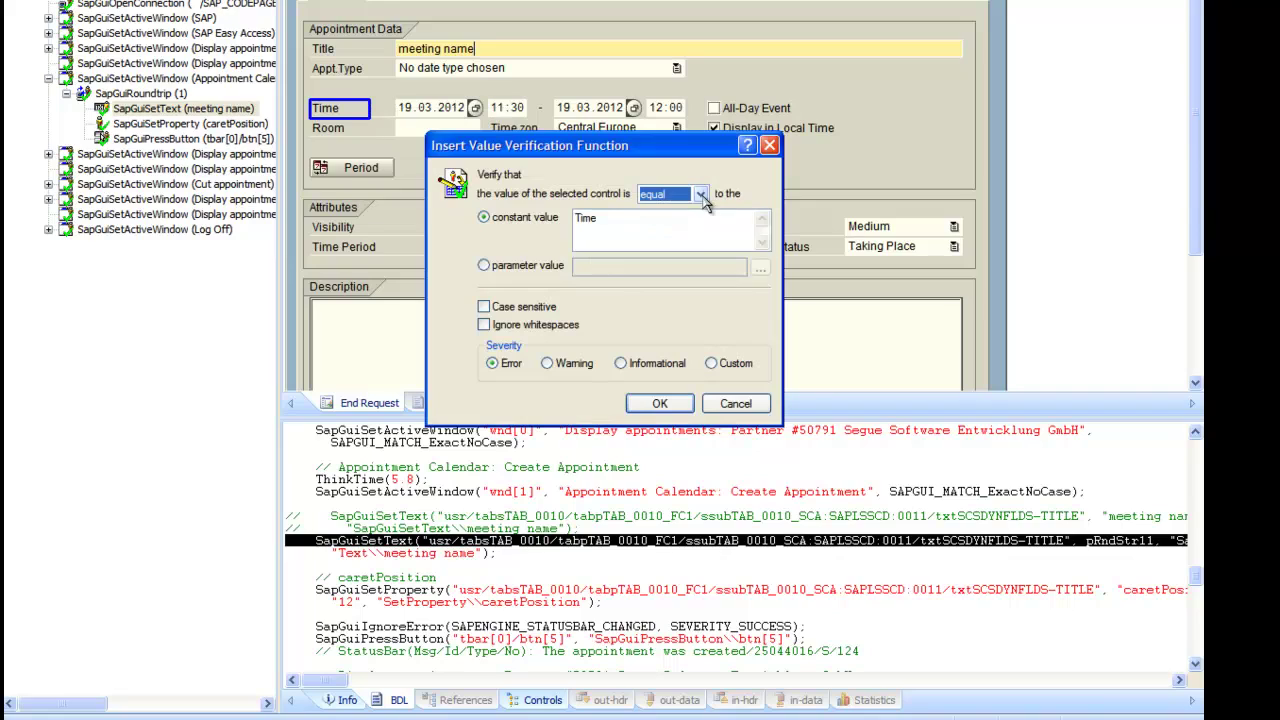
left_click(660, 403)
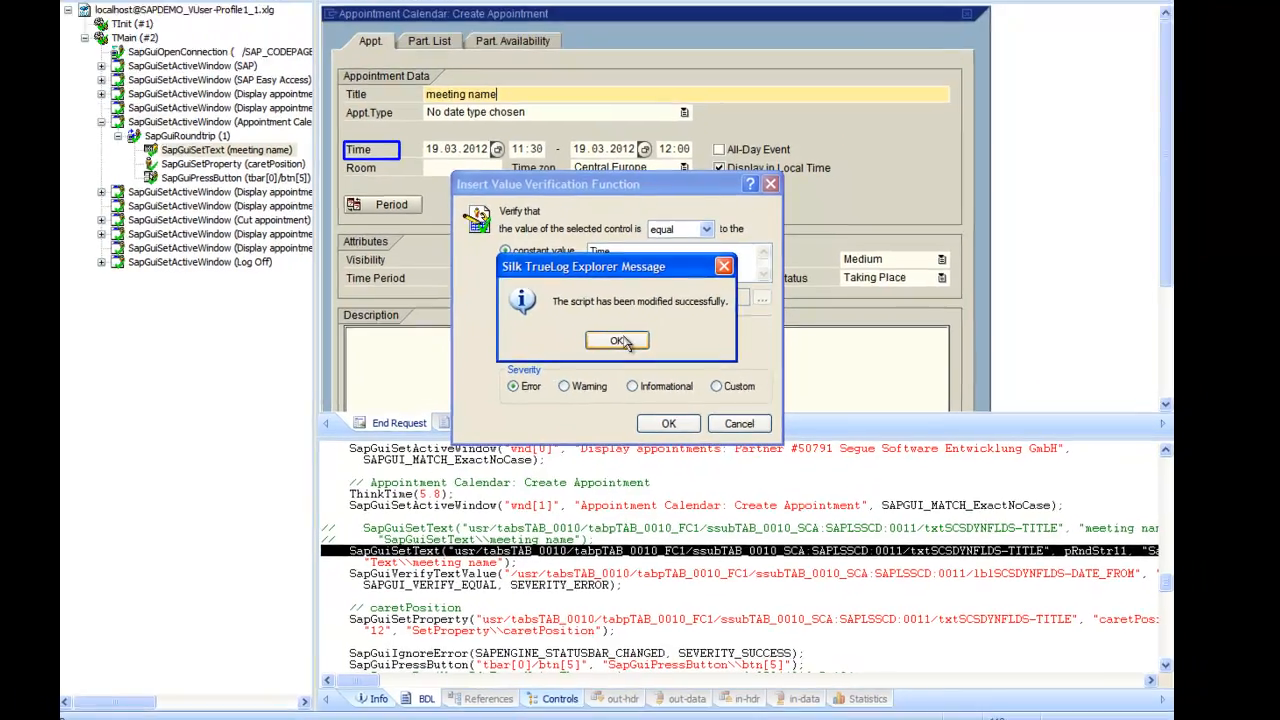
key("Return")
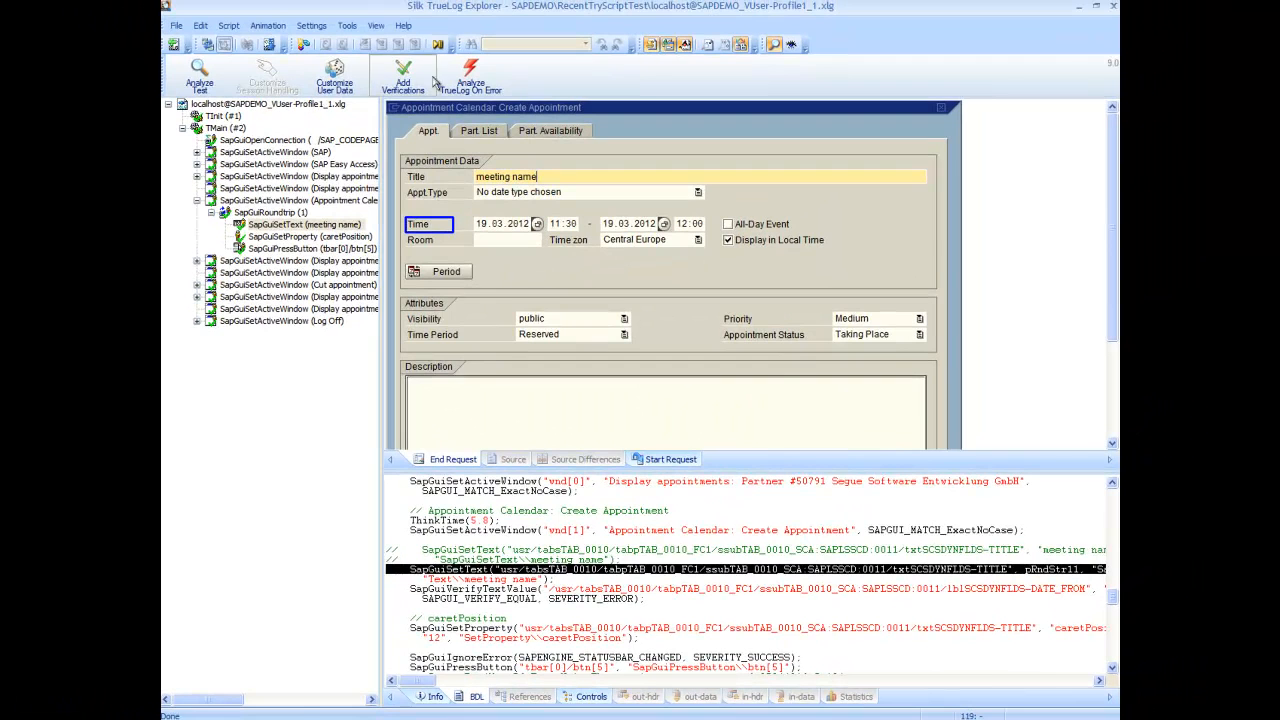
Step: Start a one-user Try Script run of SAPDEMO.bdf with Profile1
left_click(441, 45)
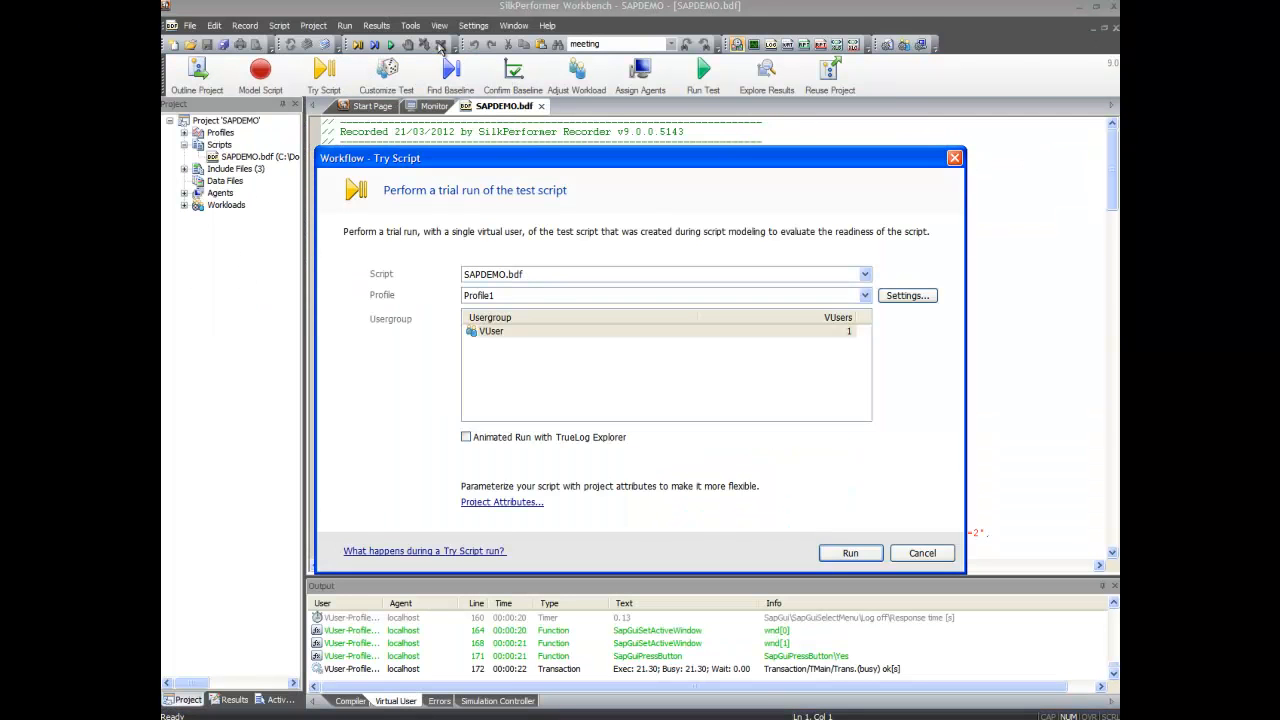
left_click(850, 554)
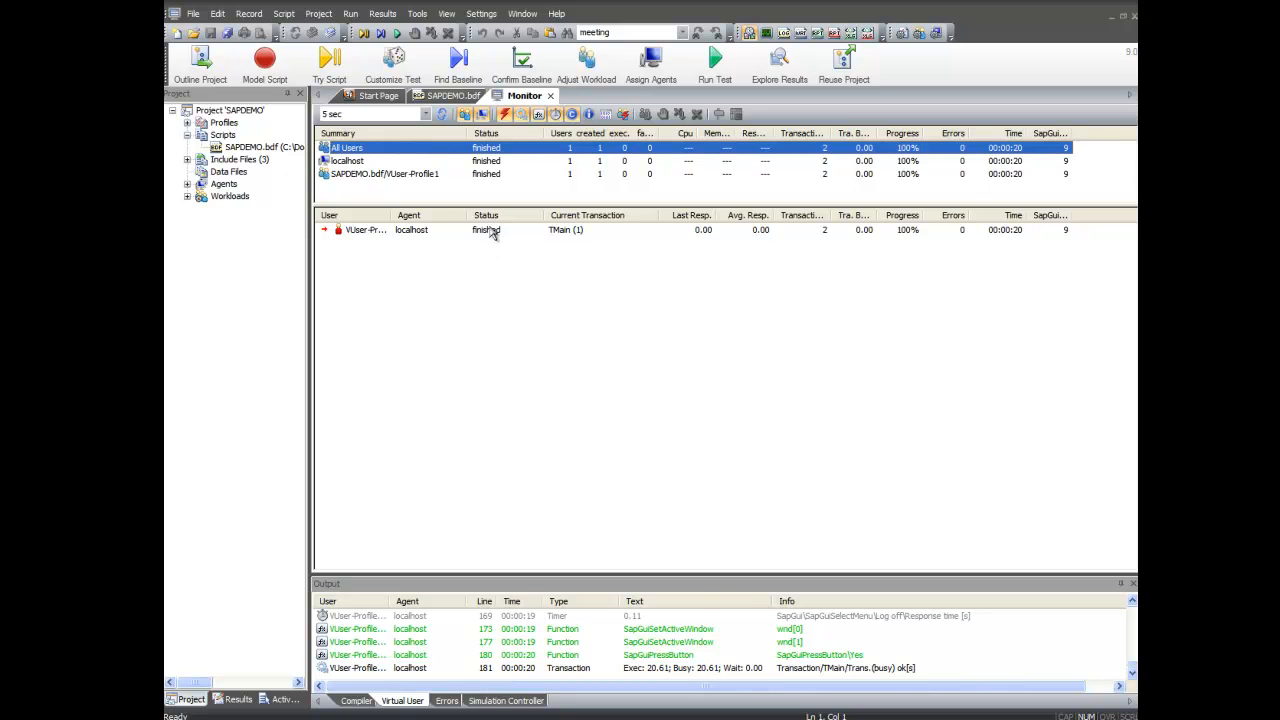
Step: Explore the finished virtual user's TrueLog and expand TMain's SAP calls
right_click(492, 232)
left_click(586, 433)
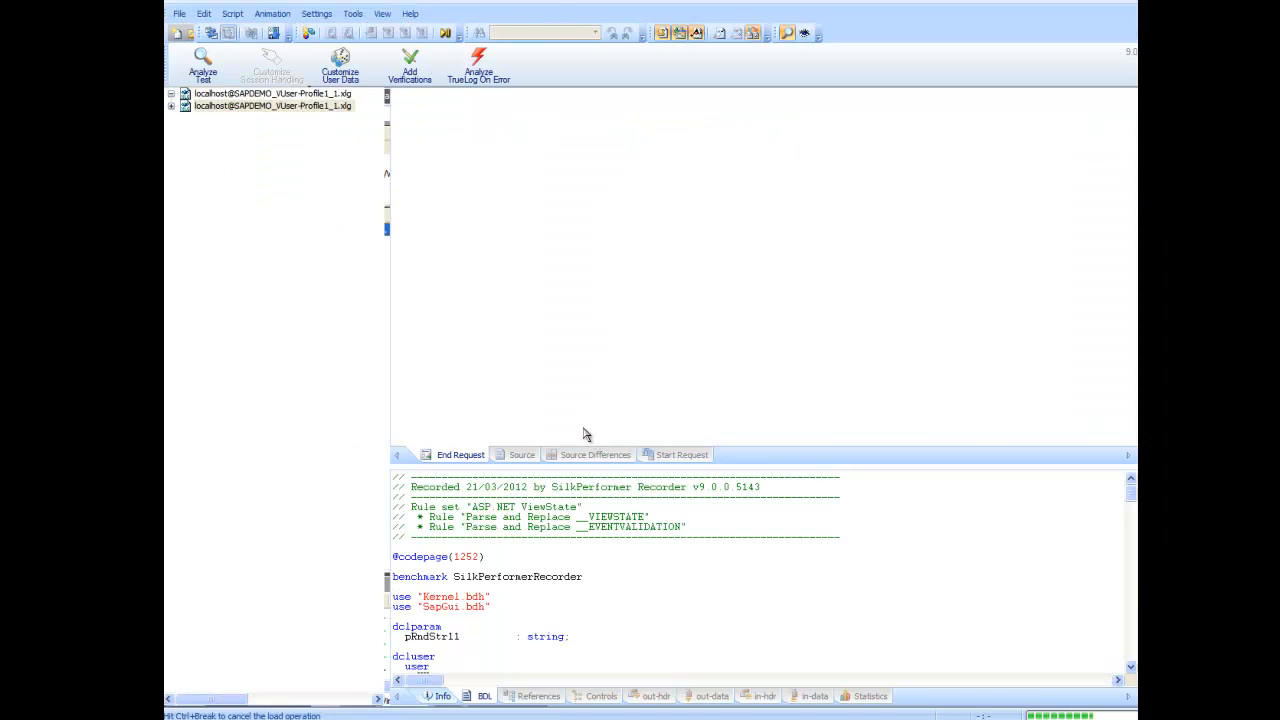
left_click(172, 94)
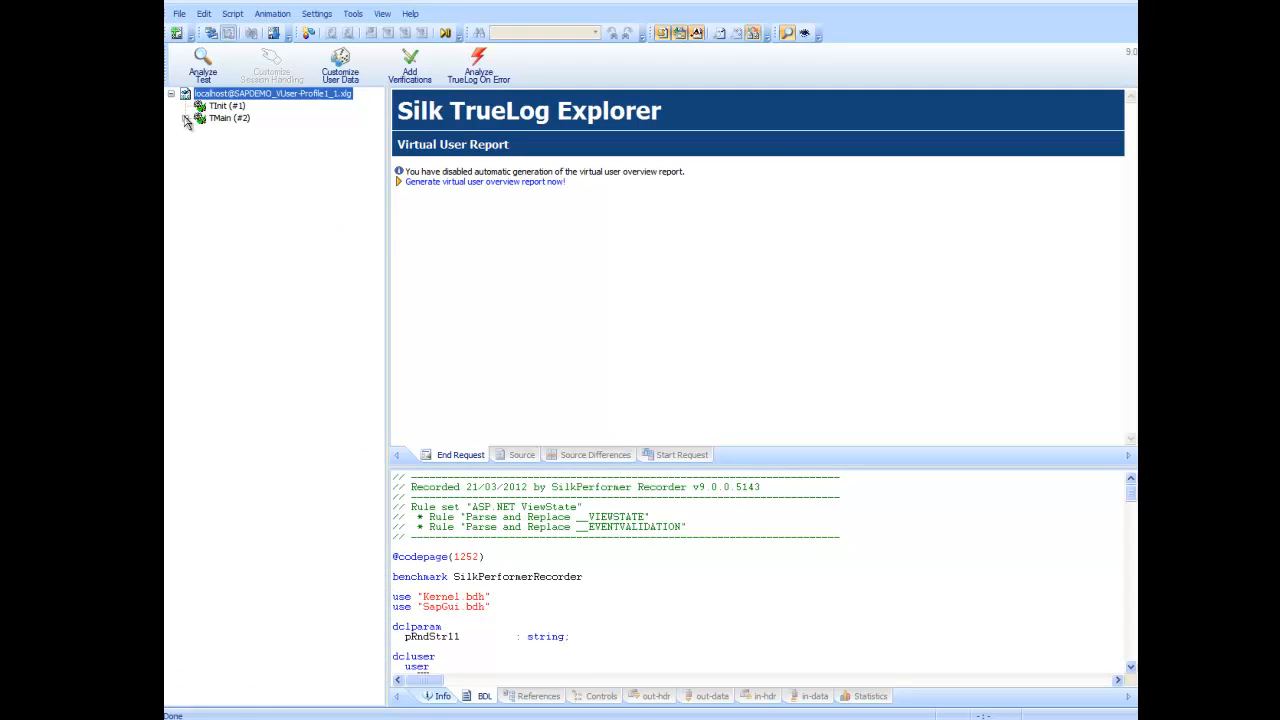
left_click(200, 118)
Step: Expand the Create Appointment step to show the random title TOJJHISKYE and the Time verification
left_click(262, 168)
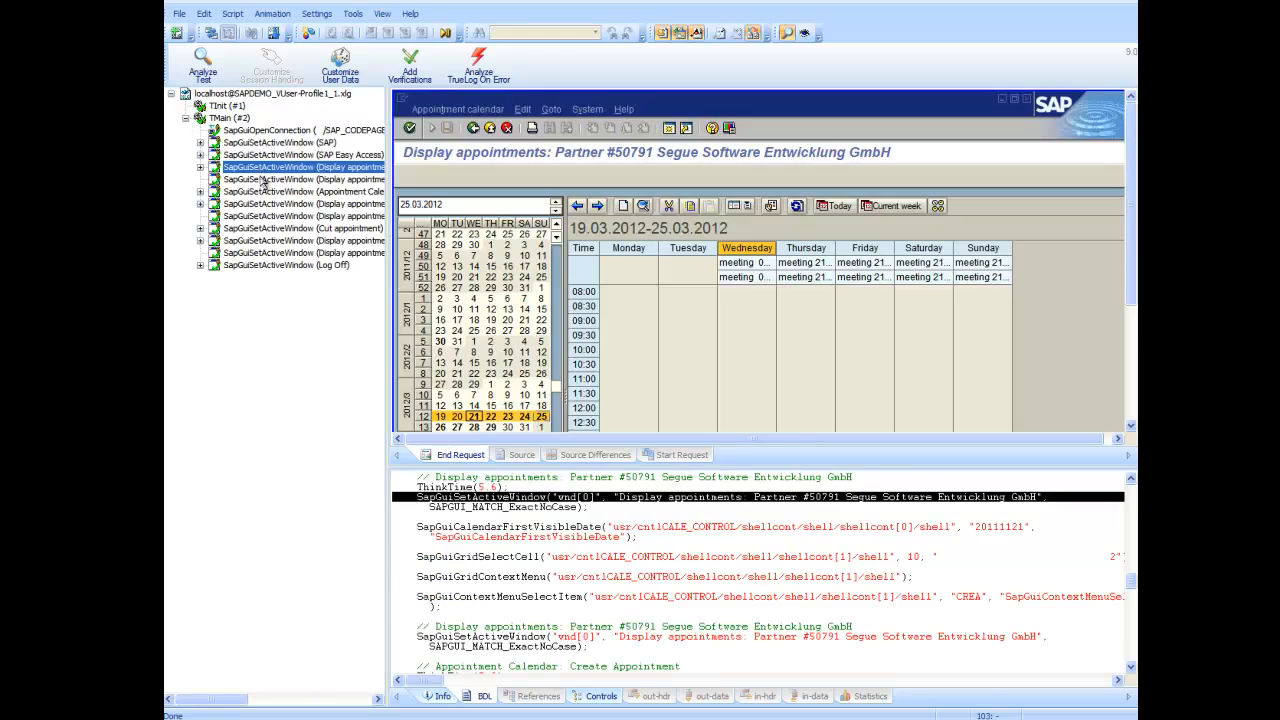
left_click(262, 180)
left_click(290, 192)
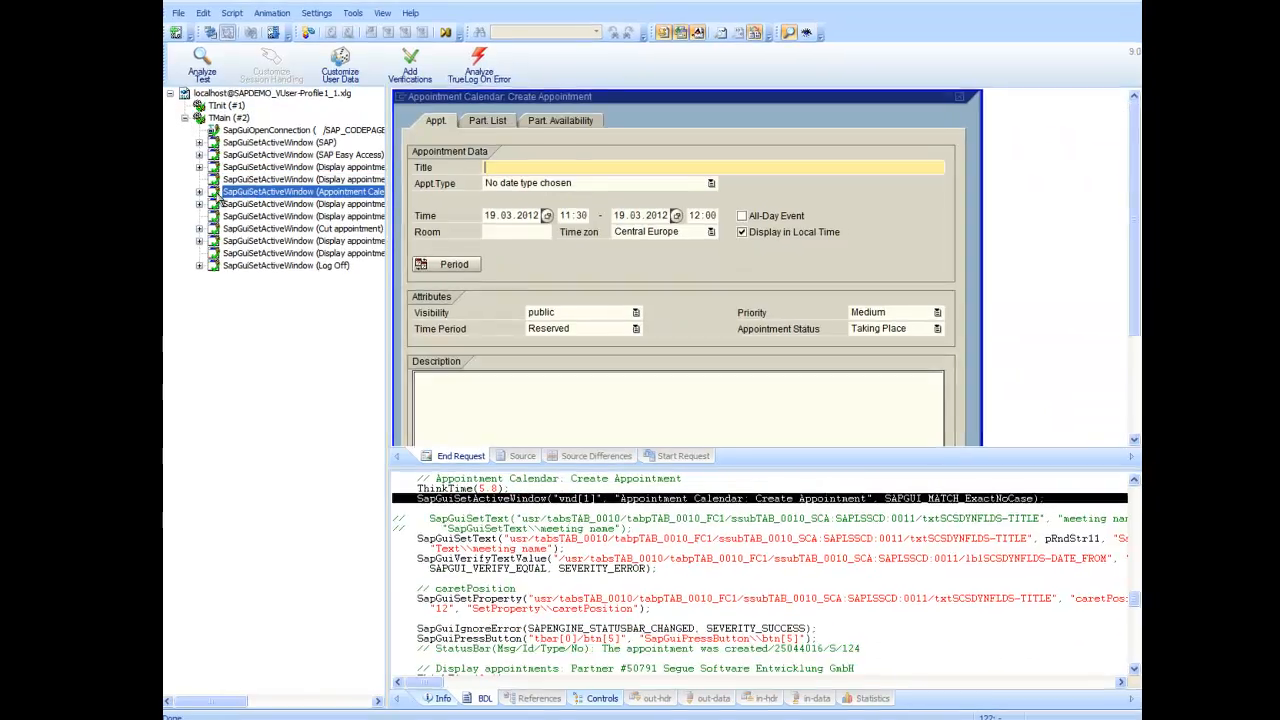
left_click(201, 192)
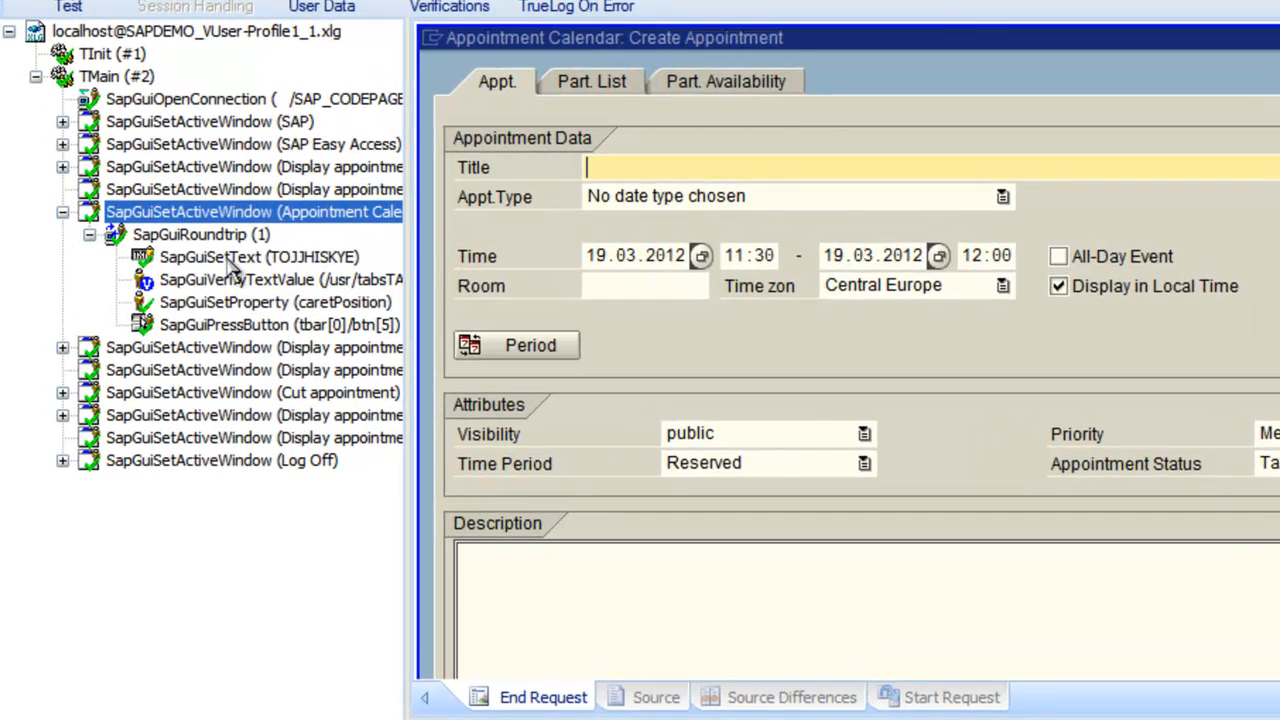
left_click(262, 253)
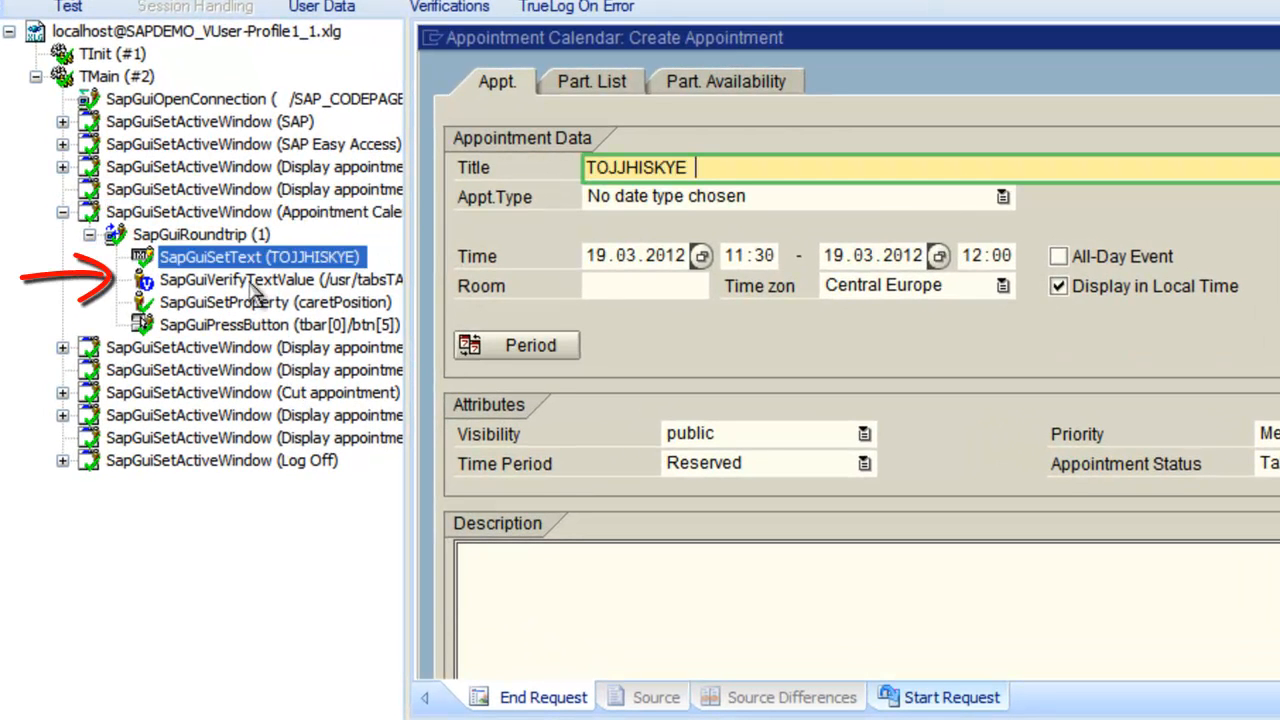
left_click(250, 280)
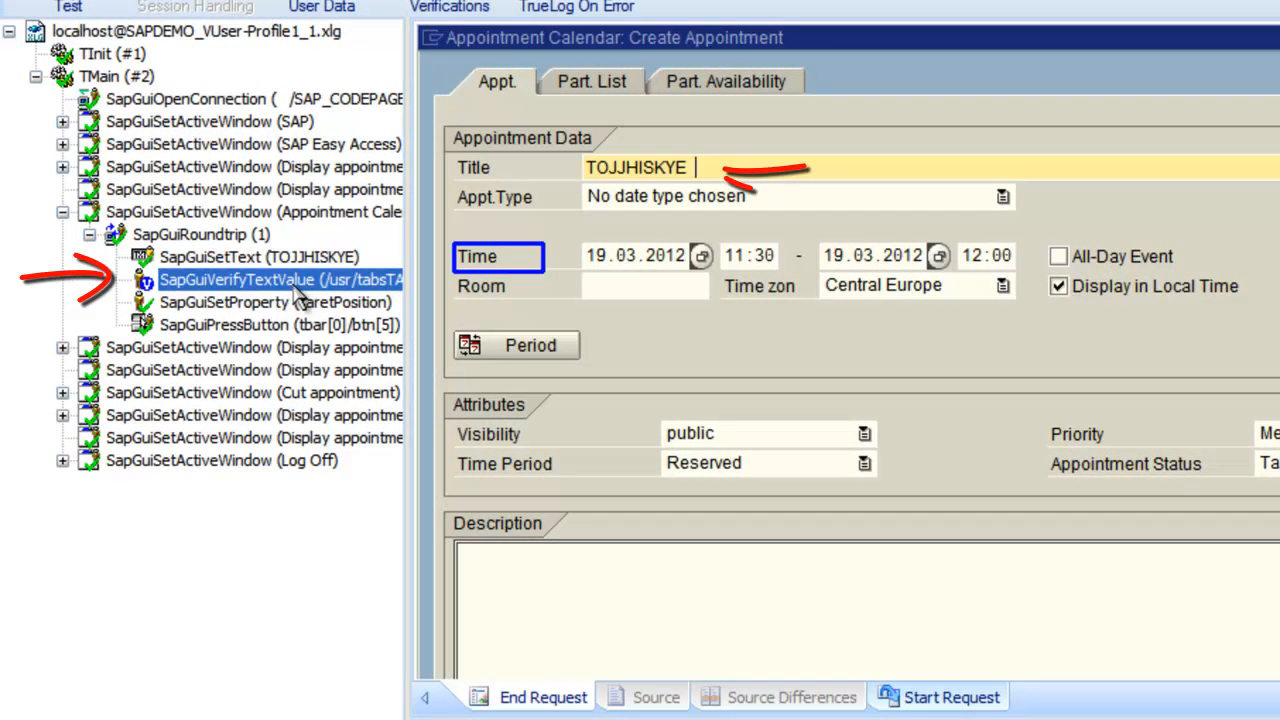